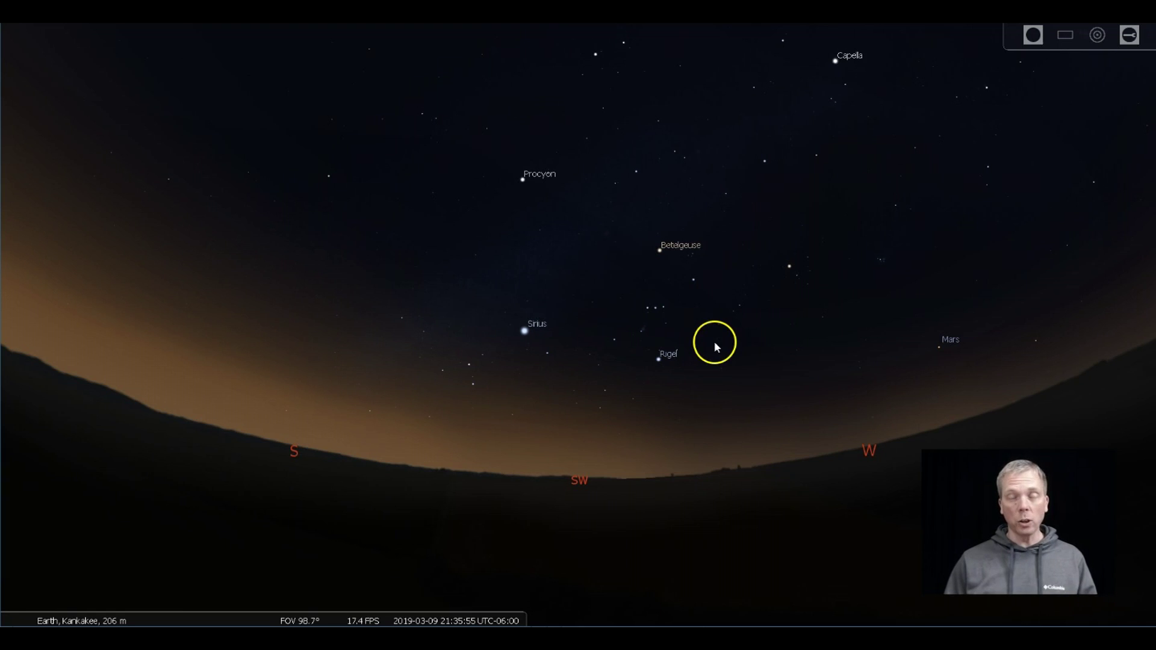
# Step: Select Betelgeuse, then Sirius, then Procyon to show its magnitude 0.40 and 11.41 ly distance
pyautogui.click(659, 250)
pyautogui.click(524, 331)
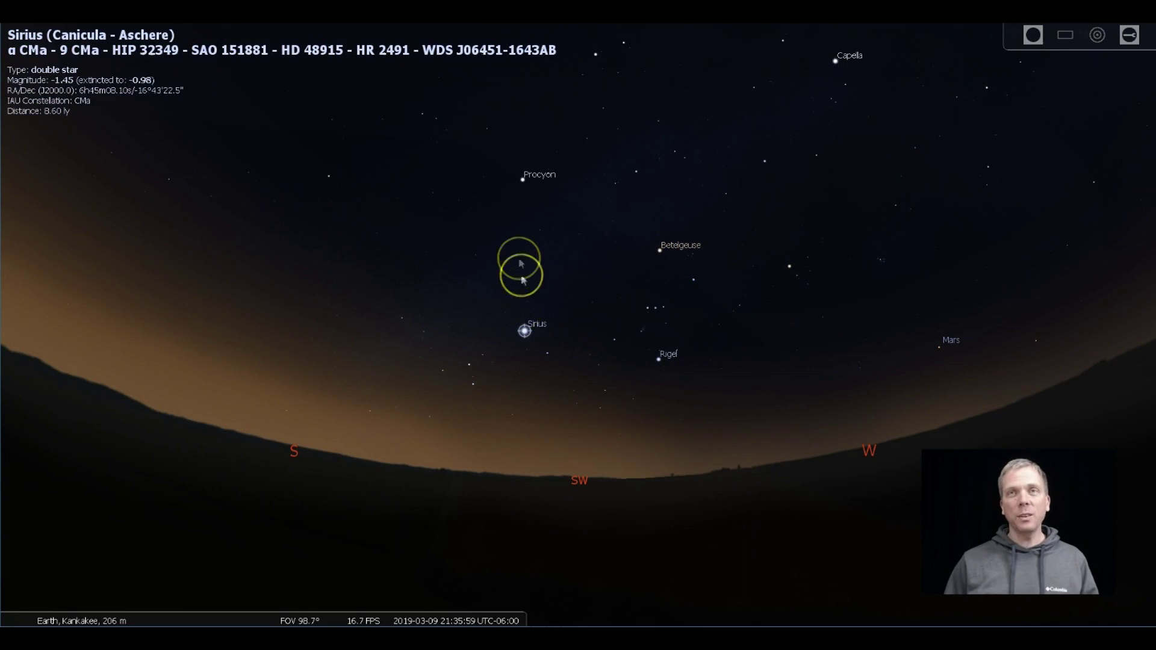
pyautogui.click(523, 180)
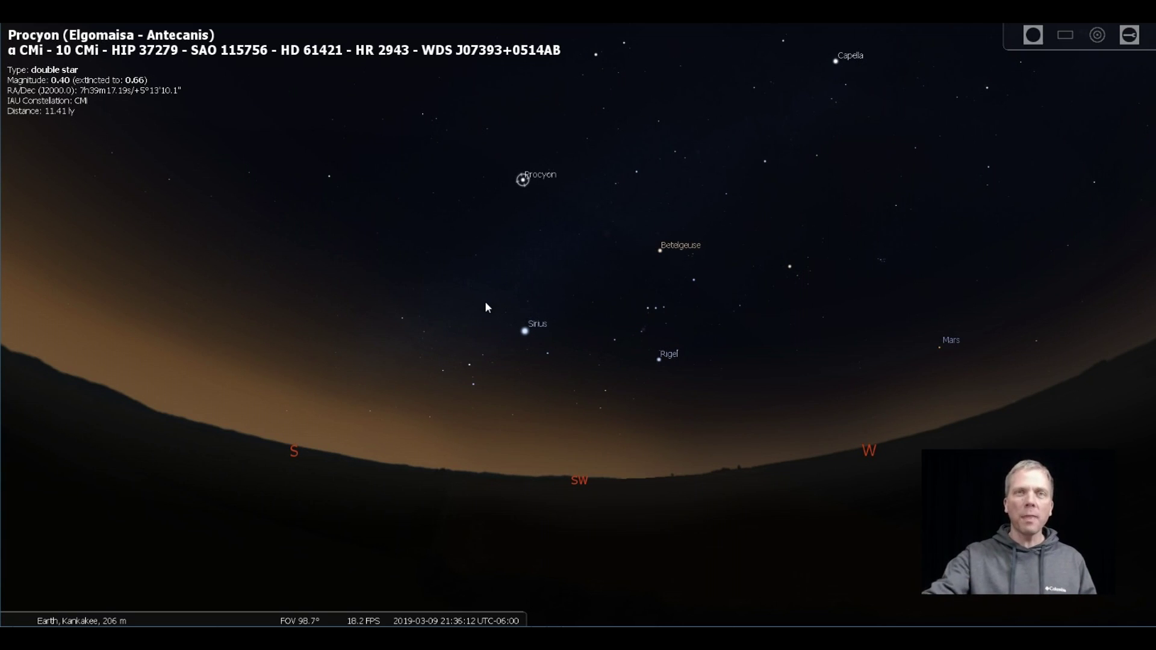
pyautogui.moveTo(18, 482)
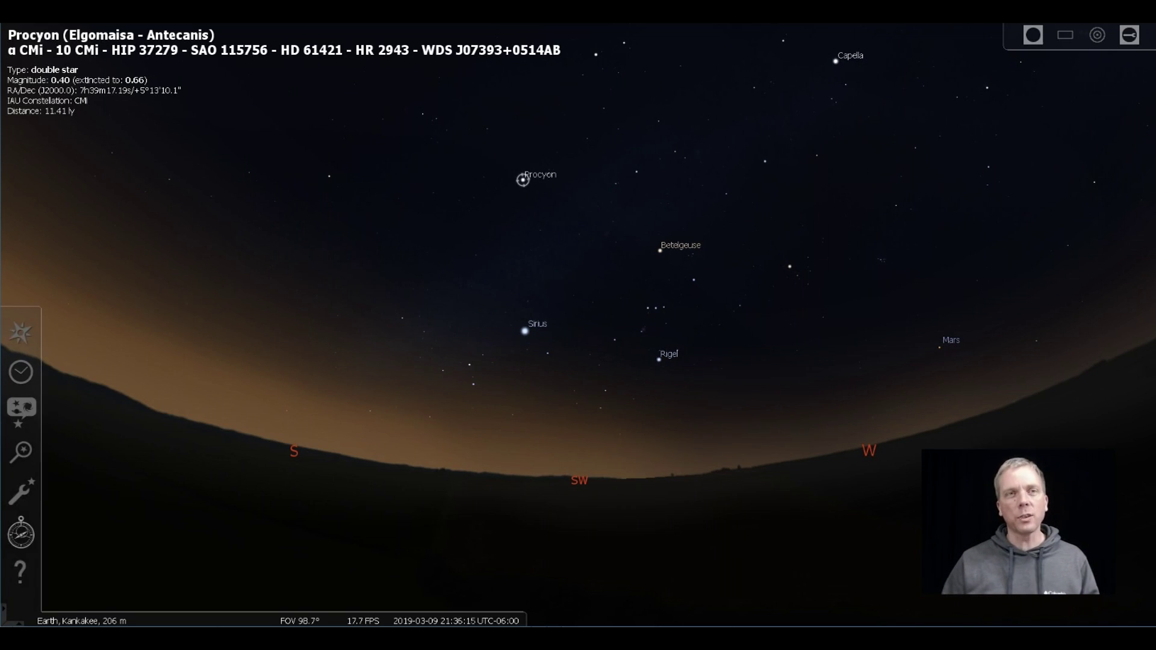
# Step: Switch on the Galactic equator line under Markings in the sky and viewing options
pyautogui.click(21, 461)
pyautogui.click(22, 461)
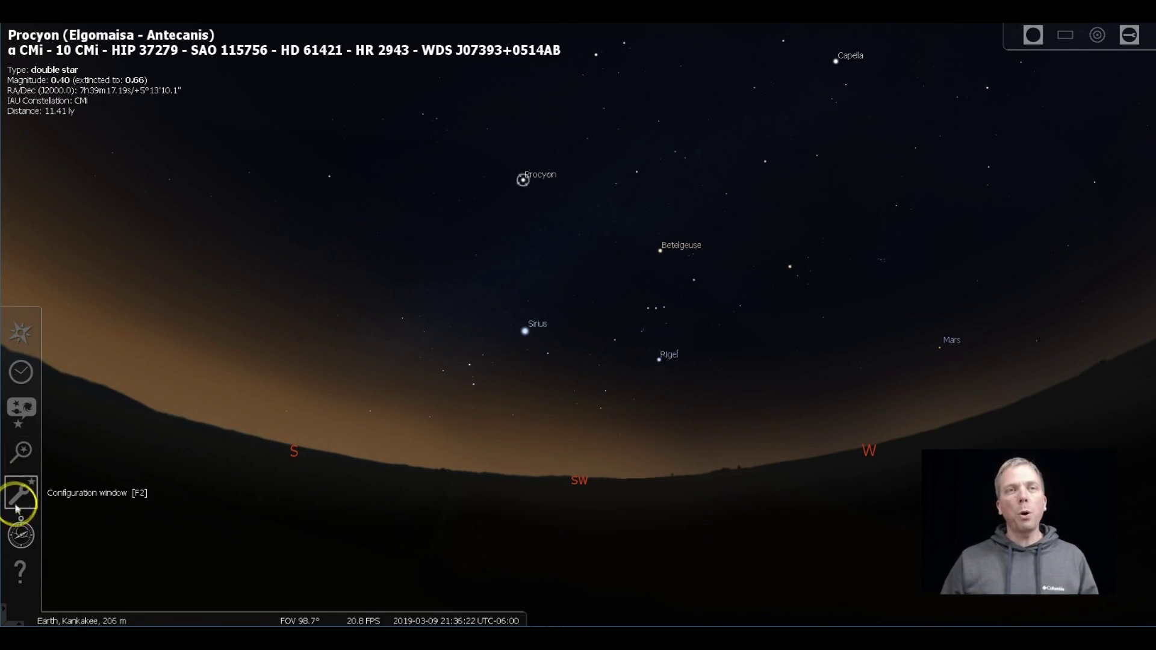
pyautogui.click(18, 402)
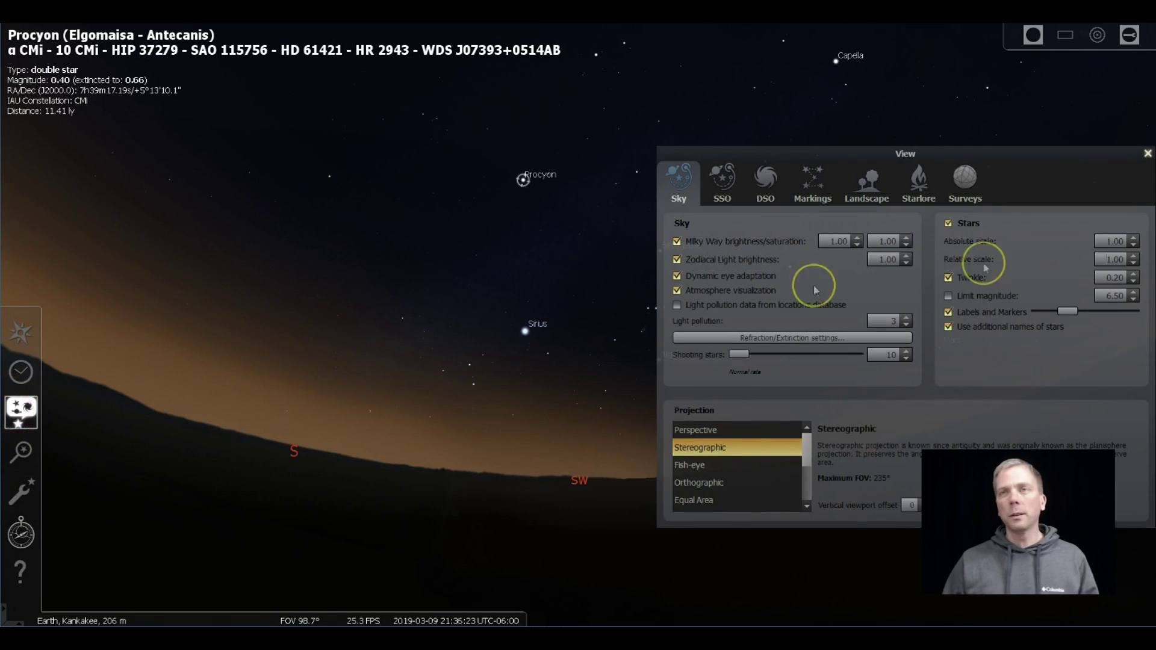
pyautogui.click(804, 196)
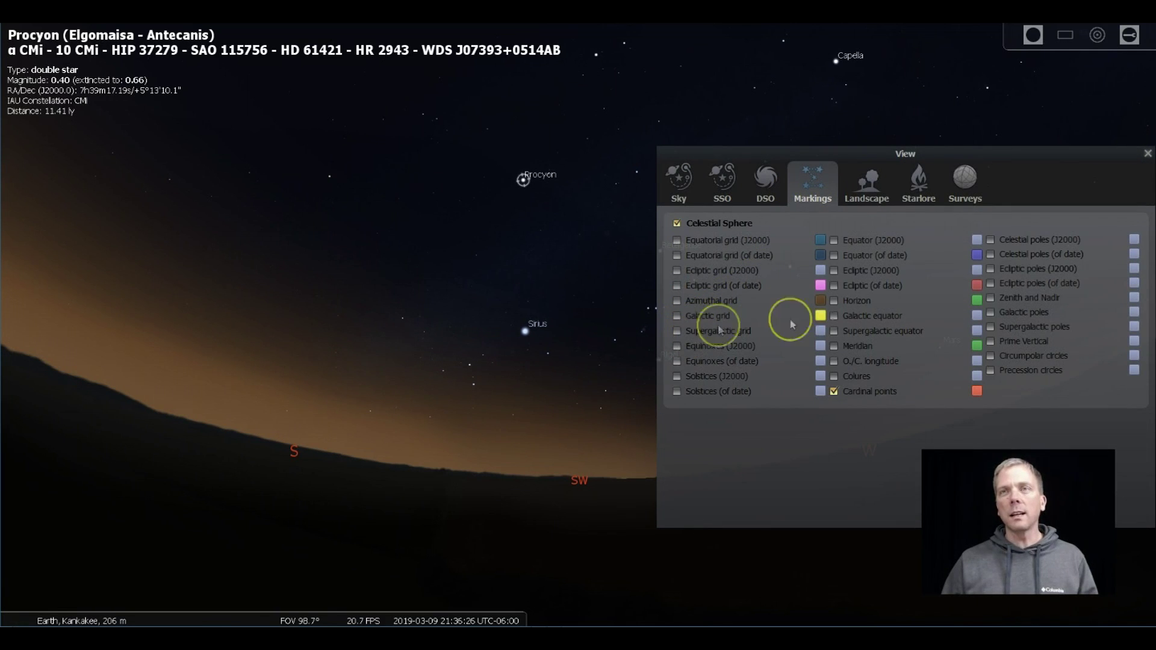
pyautogui.click(834, 317)
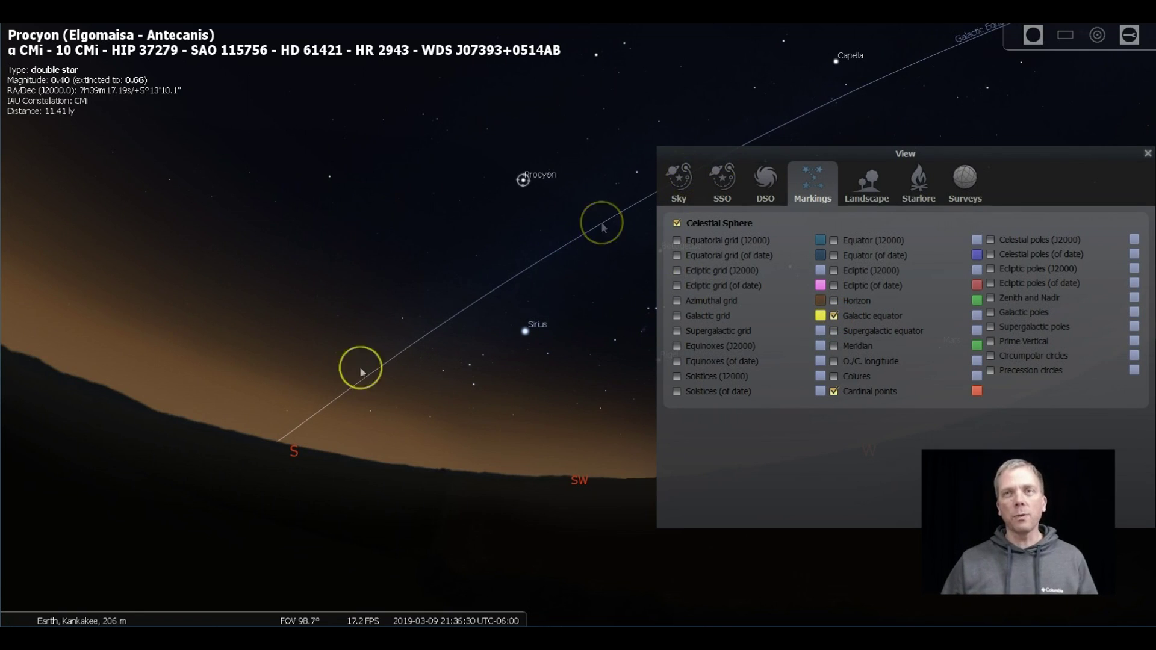
pyautogui.click(1148, 153)
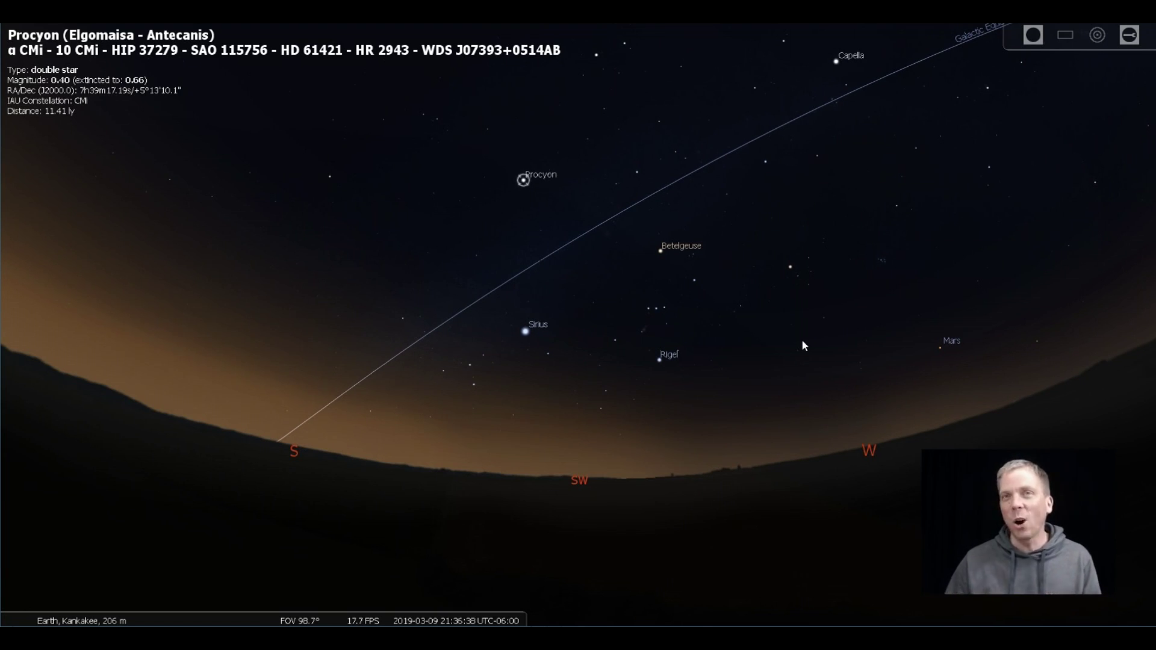
pyautogui.click(691, 235)
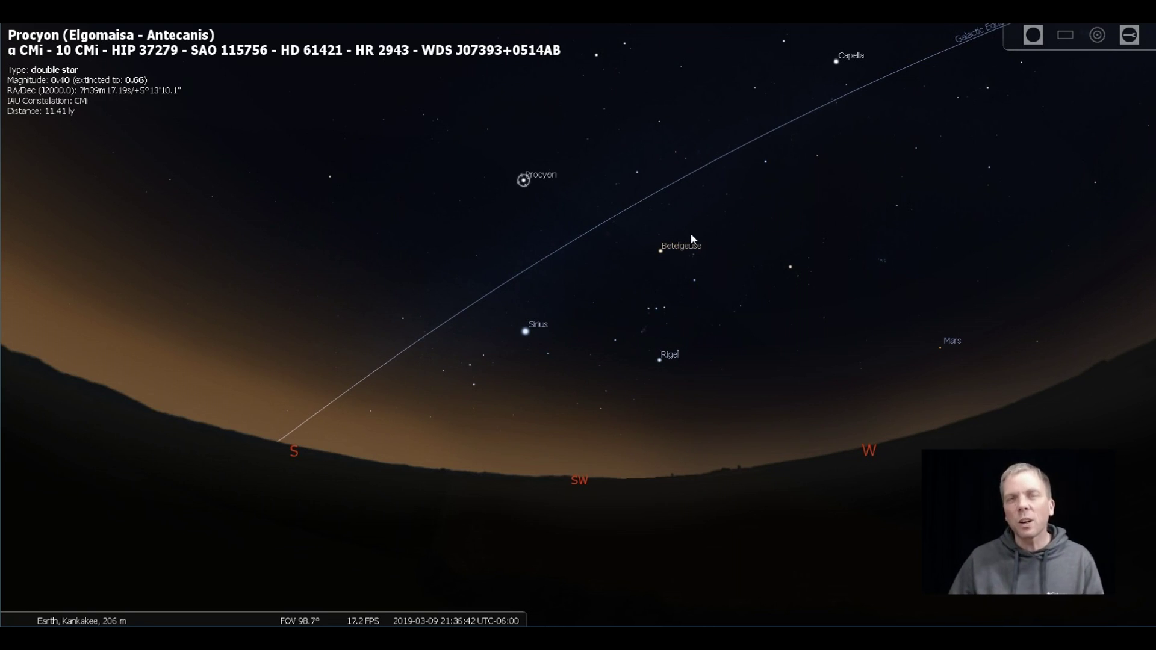
pyautogui.click(561, 218)
# Step: Zoom and pan to centre Orion and Sirius, select Sirius, and turn on constellation lines
pyautogui.scroll(5, 528, 291)
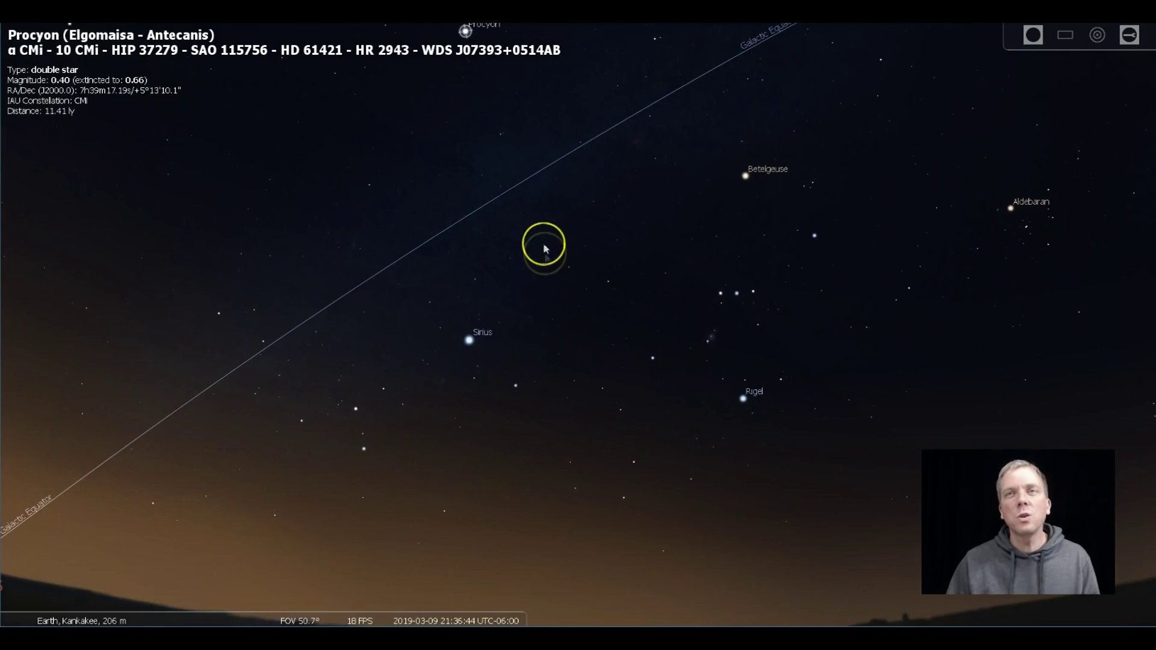
pyautogui.moveTo(542, 245)
pyautogui.mouseDown()
pyautogui.moveTo(560, 339)
pyautogui.moveTo(577, 345)
pyautogui.mouseUp()
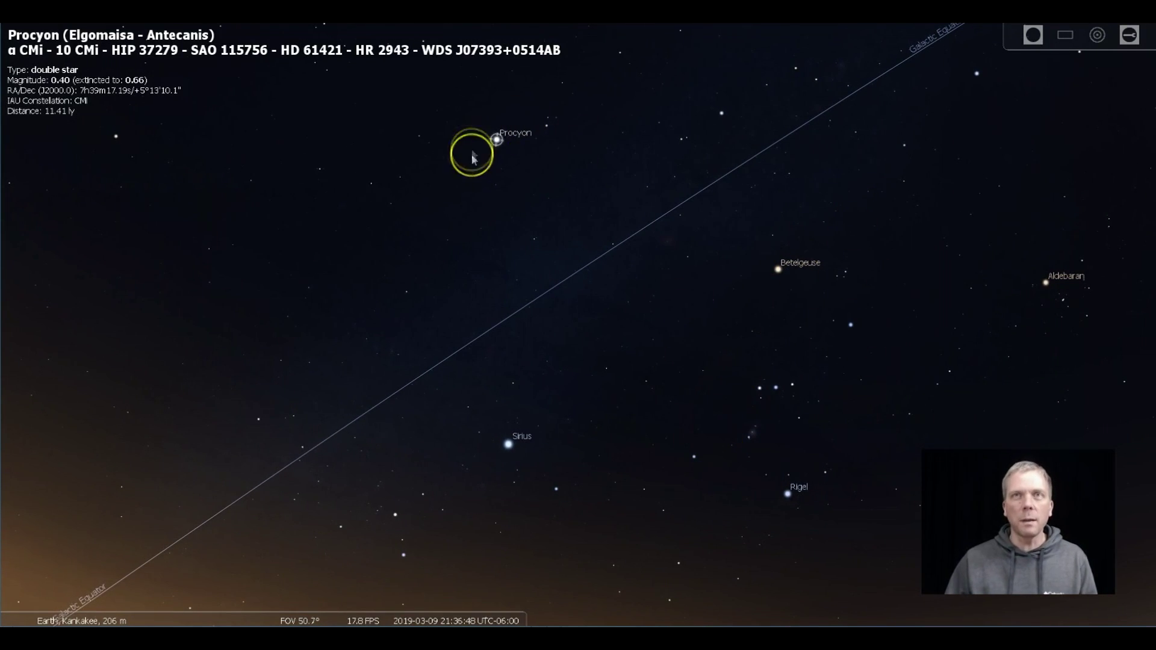
pyautogui.click(509, 445)
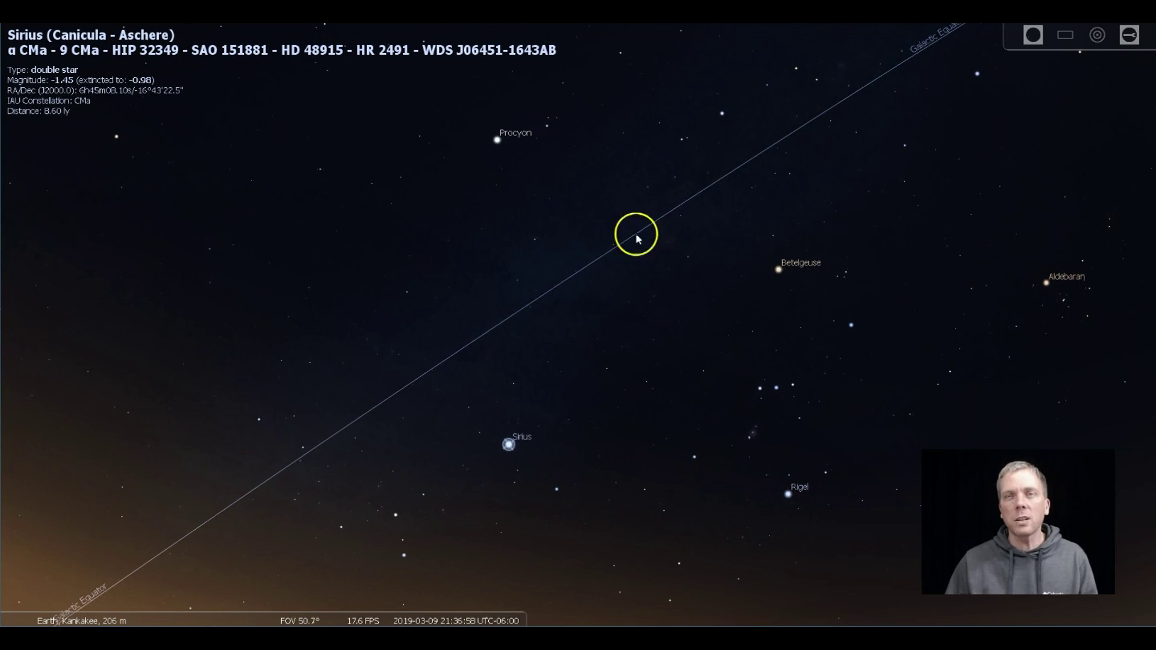
pyautogui.moveTo(73, 609)
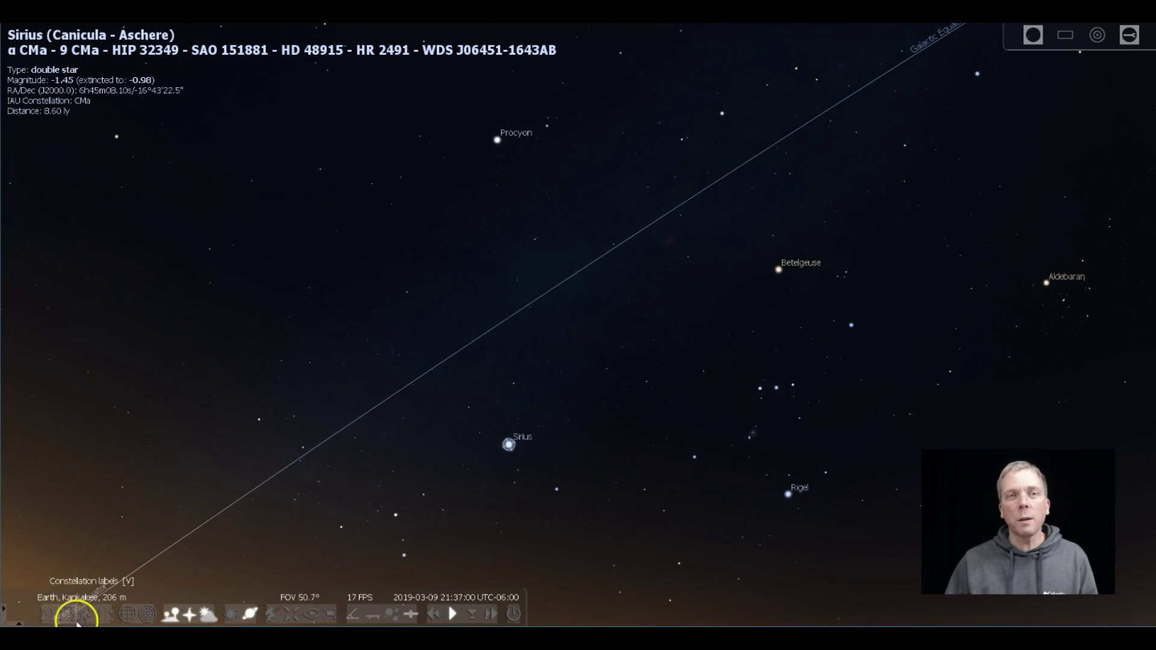
pyautogui.click(59, 617)
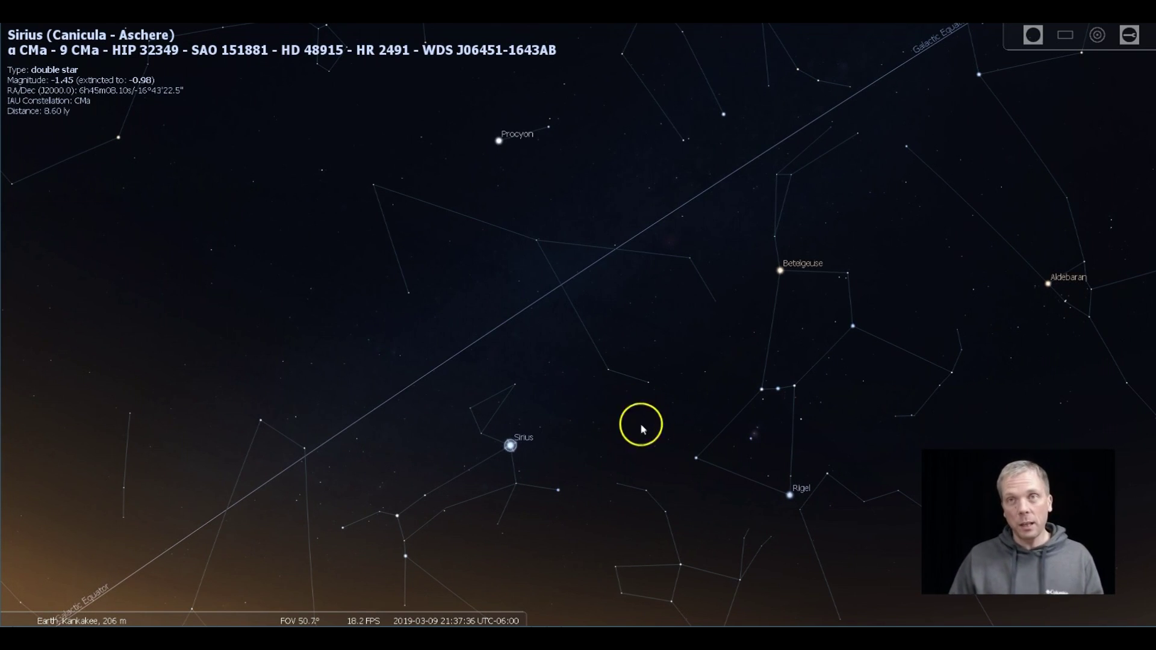
# Step: Select Saiph and uncheck the Galactic equator line in the Markings options
pyautogui.click(696, 459)
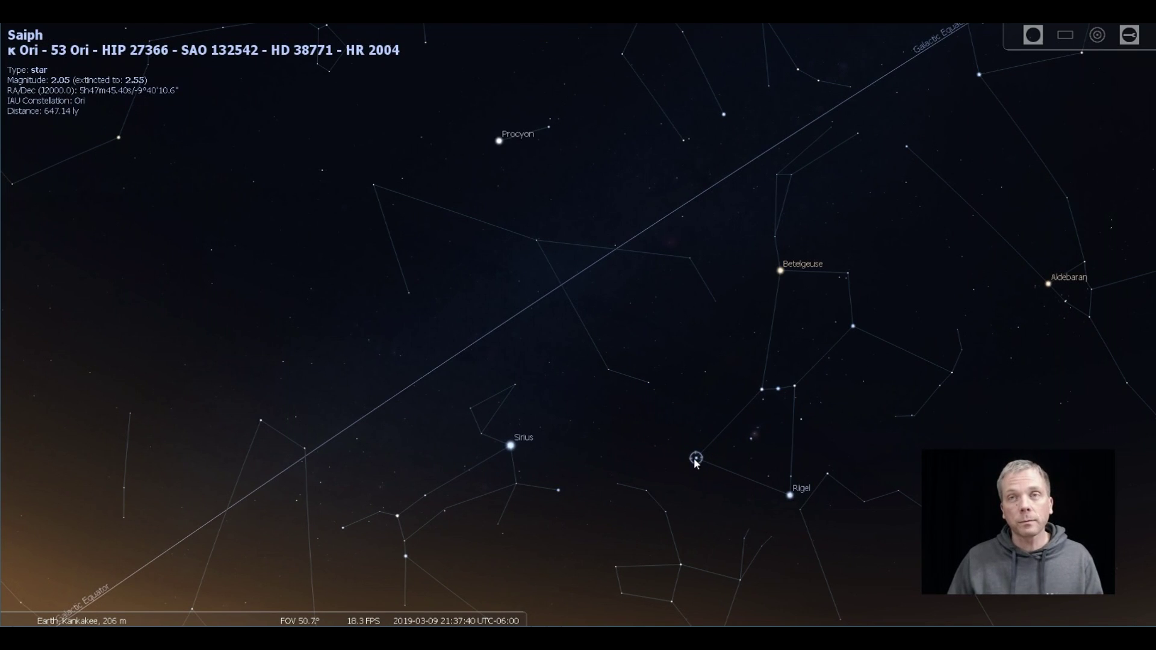
pyautogui.click(21, 411)
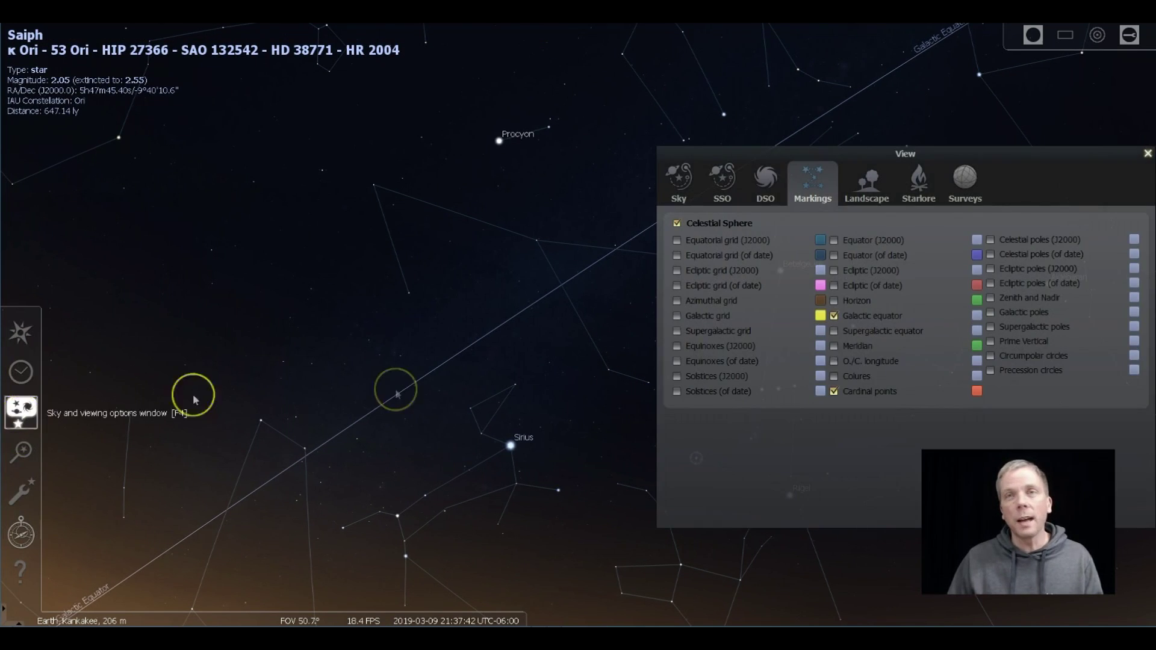
pyautogui.click(834, 316)
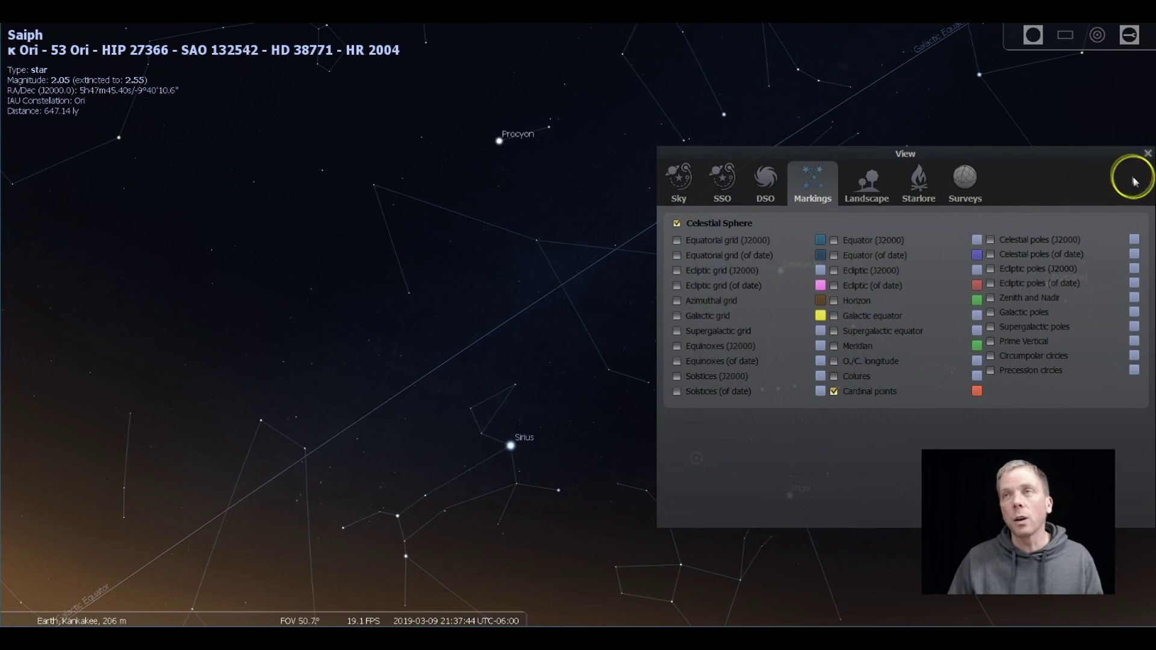
pyautogui.click(1147, 154)
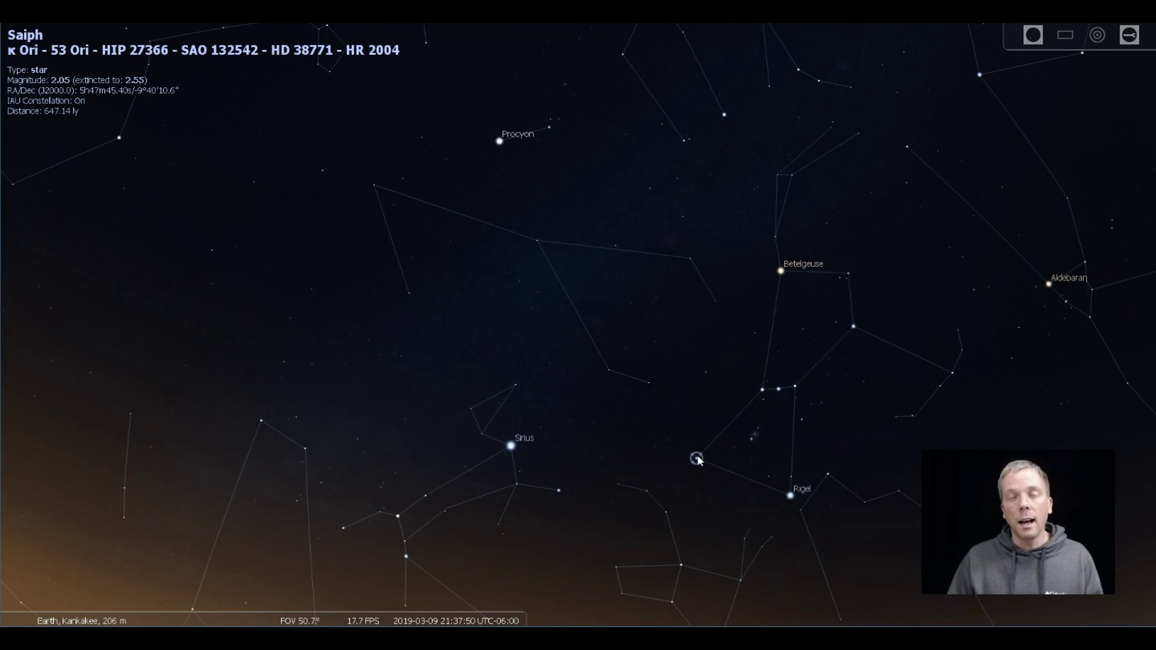
# Step: Enable the angle measure tool and measure the angle from Sirius to Betelgeuse
pyautogui.click(633, 461)
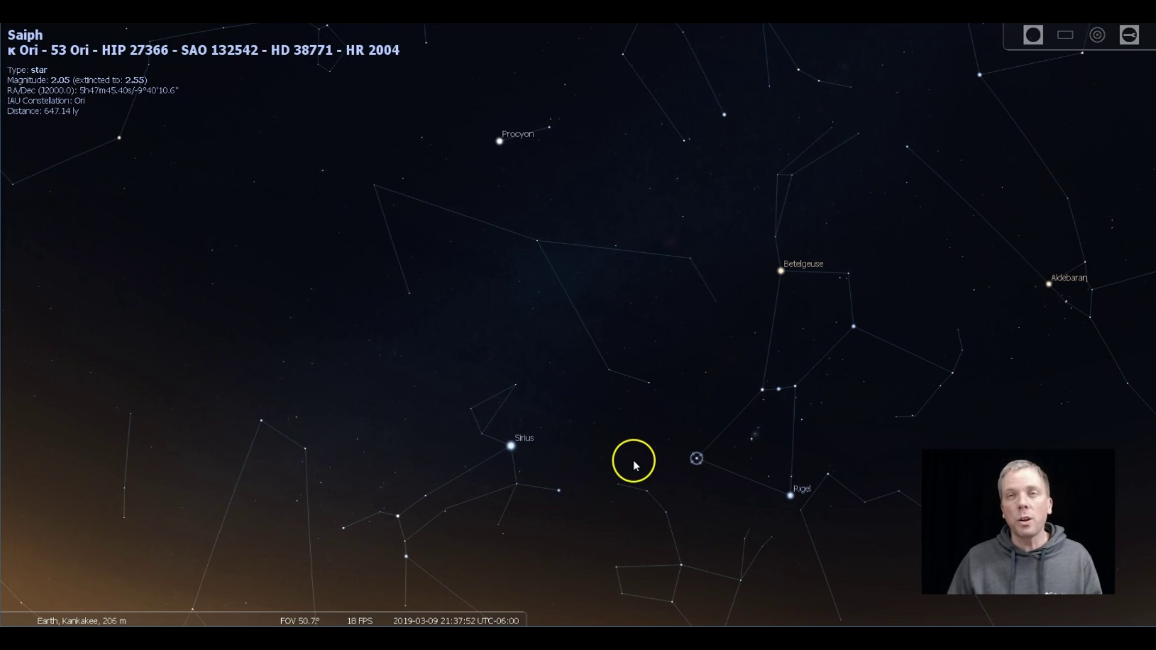
pyautogui.moveTo(259, 611)
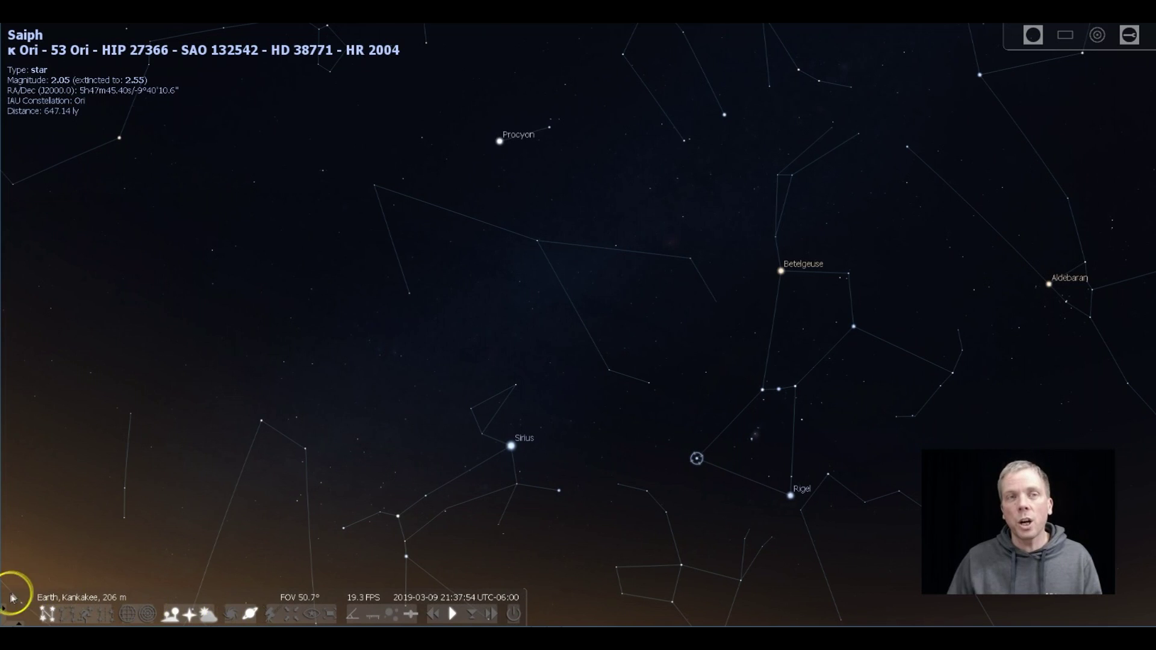
pyautogui.moveTo(24, 613)
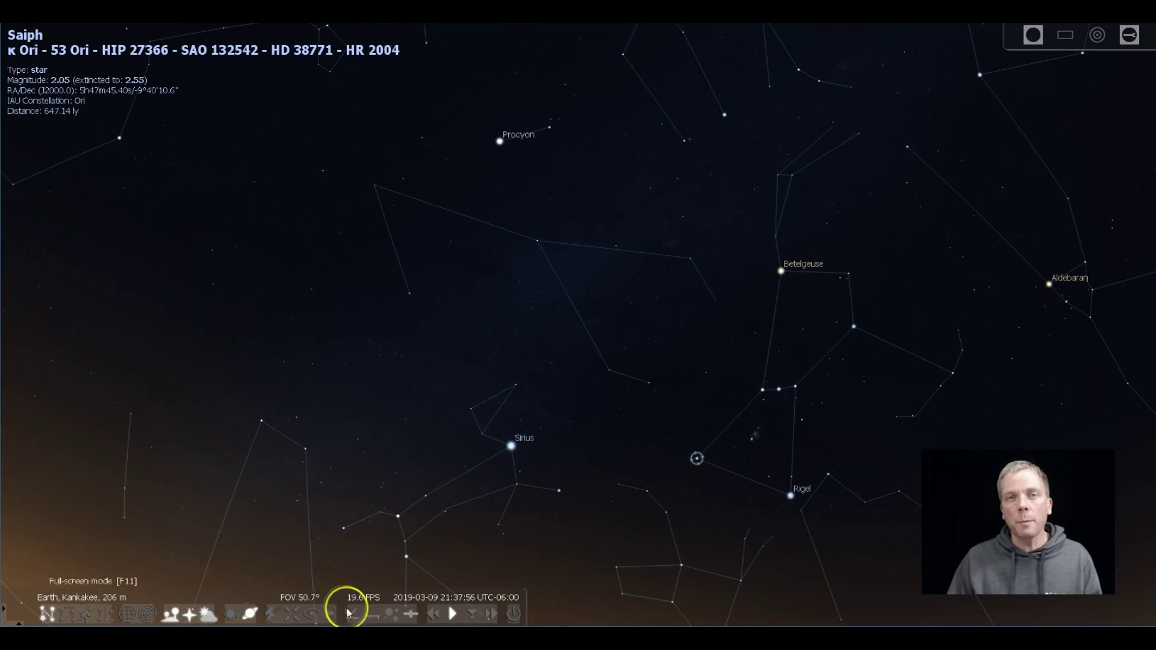
pyautogui.click(352, 613)
pyautogui.moveTo(510, 444); pyautogui.dragTo(781, 273)
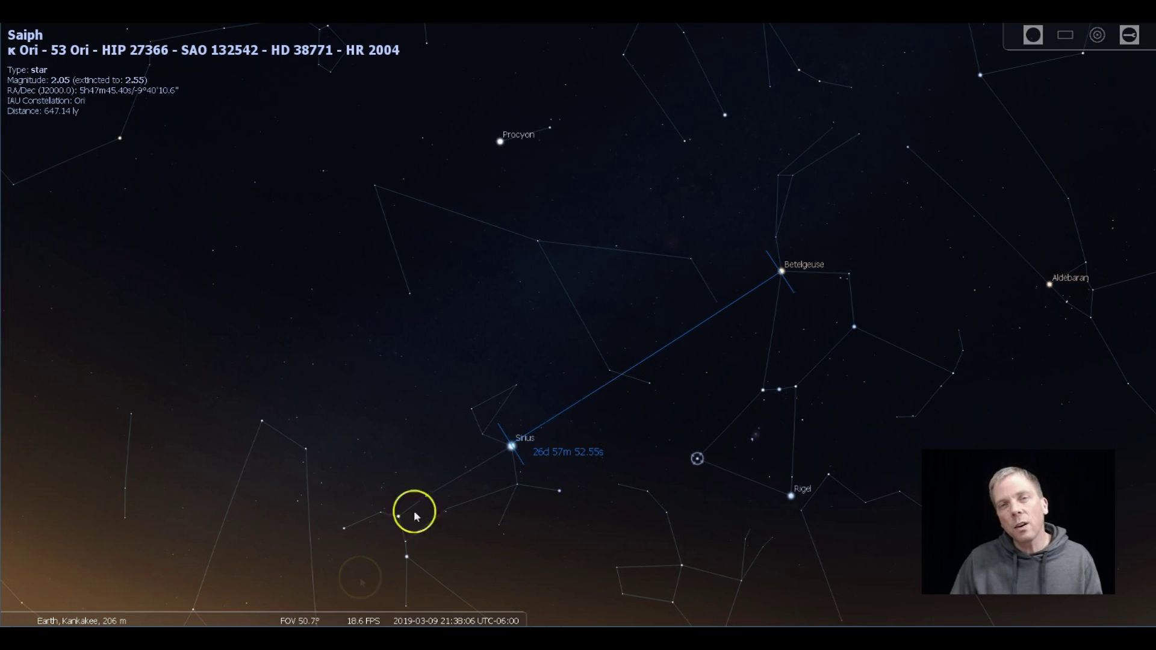
# Step: Redraw angle measurements near Saiph, ending with a 3d 34m 43.58s reading
pyautogui.moveTo(336, 620)
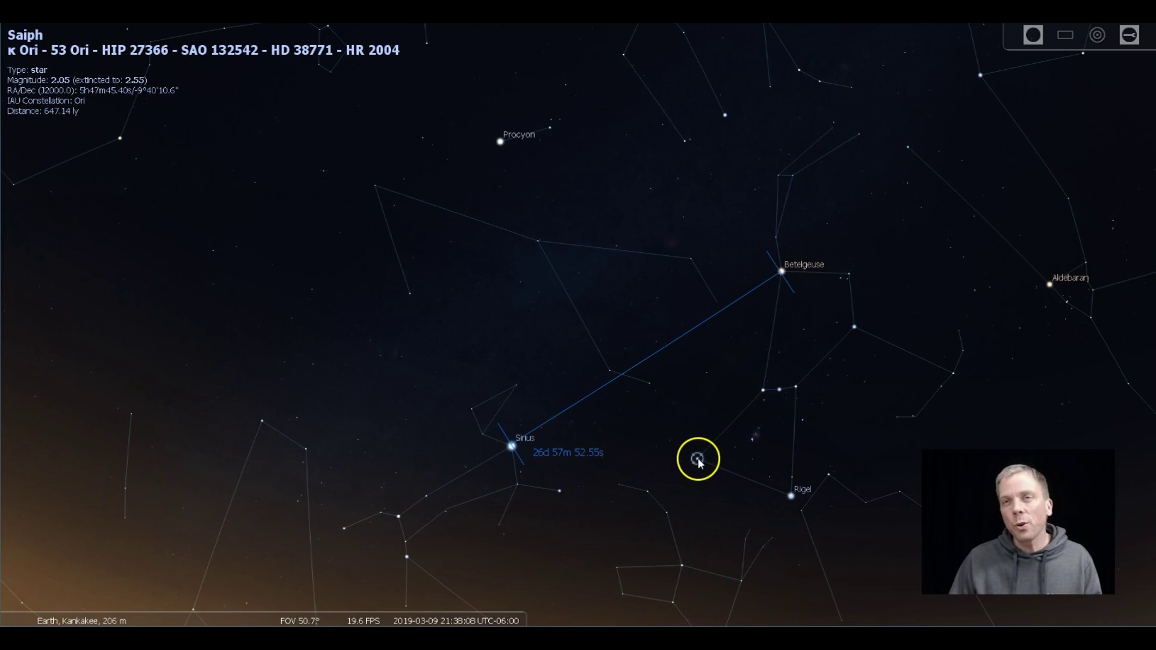
pyautogui.moveTo(697, 459)
pyautogui.mouseDown()
pyautogui.moveTo(672, 416)
pyautogui.moveTo(617, 374)
pyautogui.mouseUp()
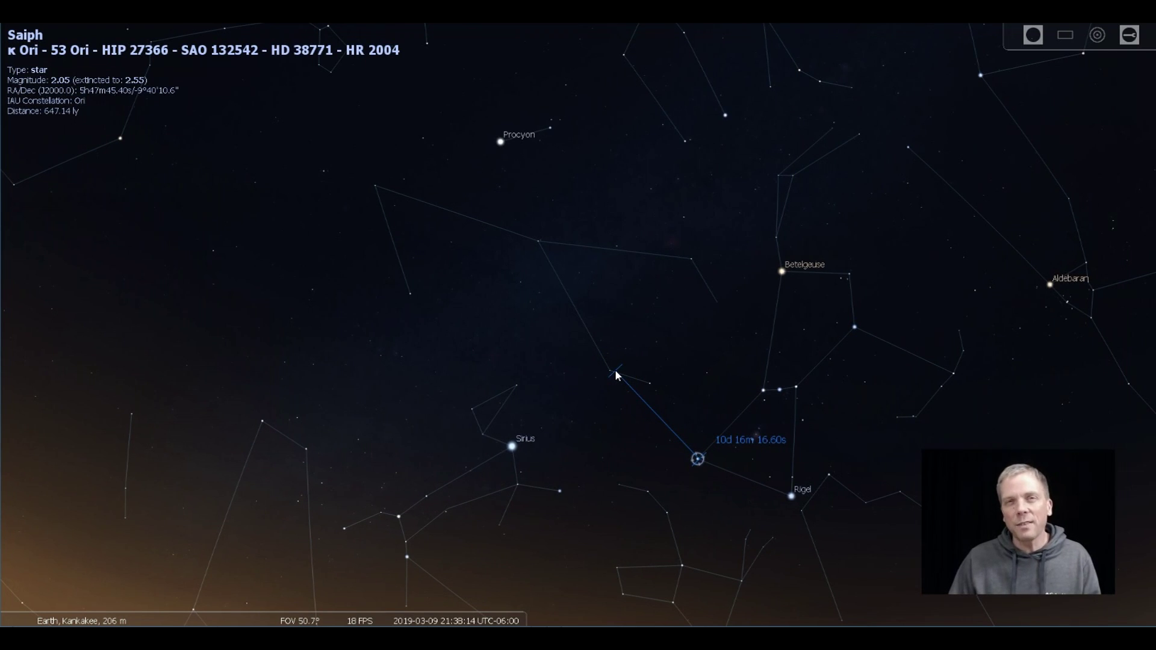
pyautogui.moveTo(615, 370); pyautogui.dragTo(651, 388)
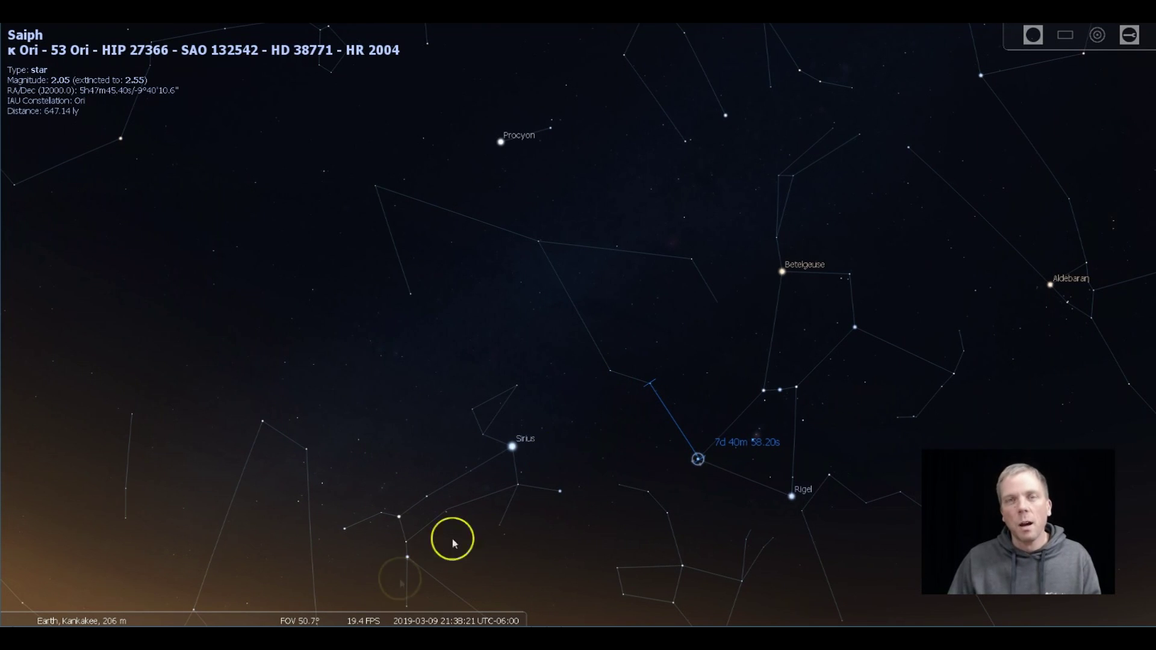
pyautogui.moveTo(343, 617)
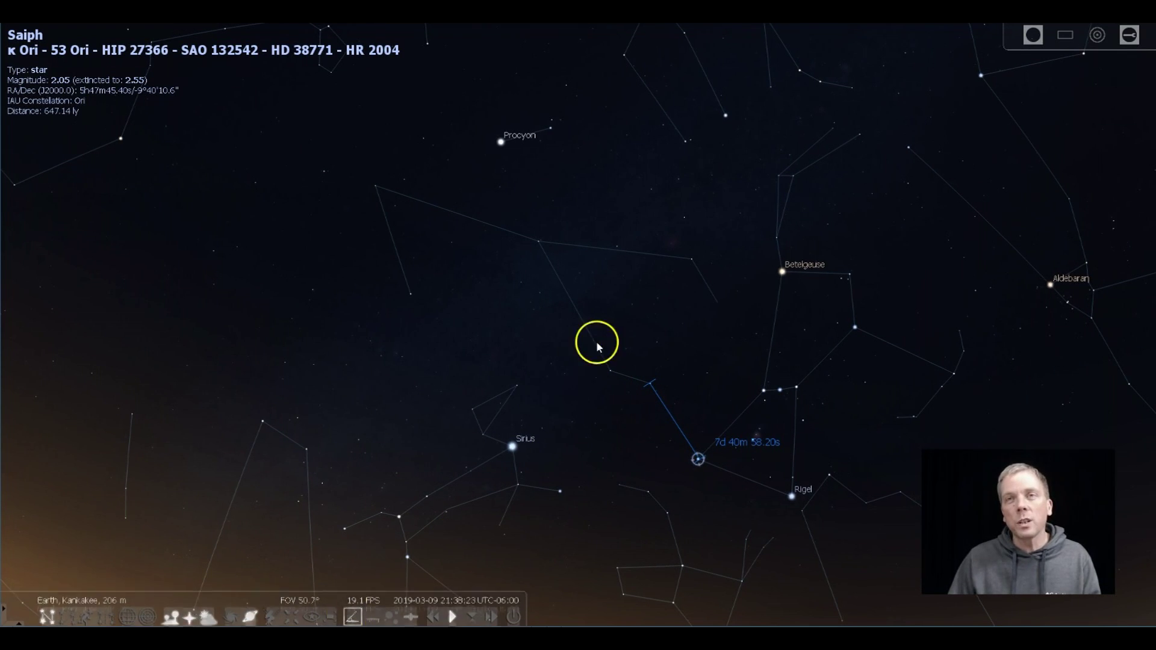
pyautogui.click(610, 374)
pyautogui.moveTo(640, 383); pyautogui.dragTo(651, 384)
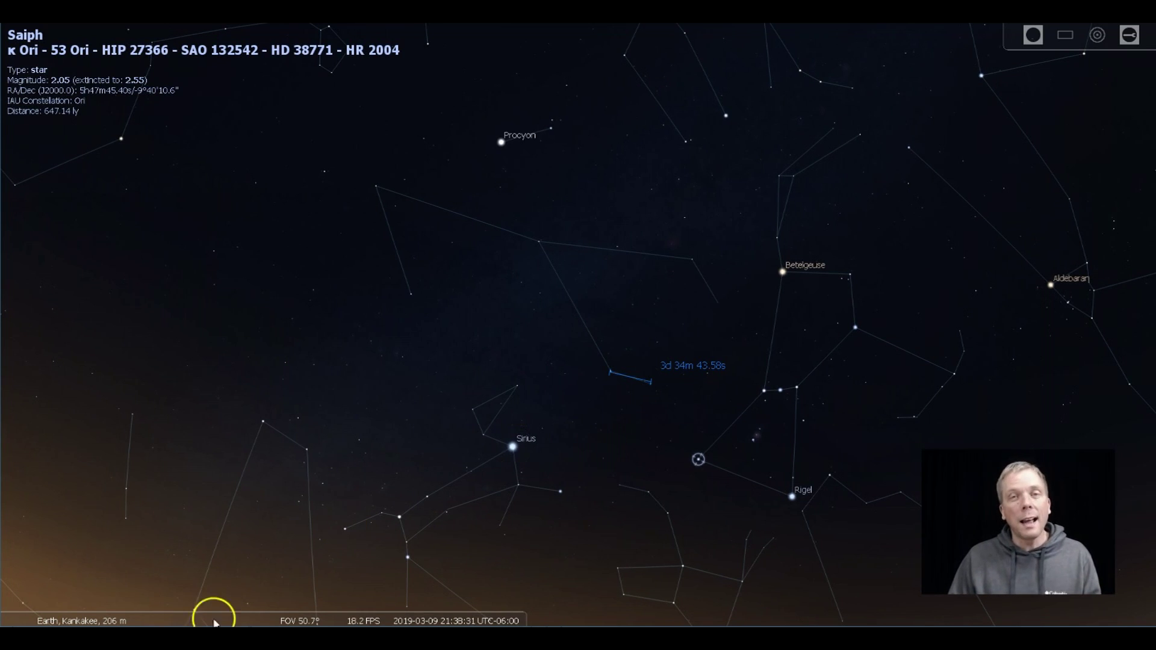
# Step: Turn off the angle measurement tool to clear the measured angles
pyautogui.moveTo(300, 621)
pyautogui.click(354, 614)
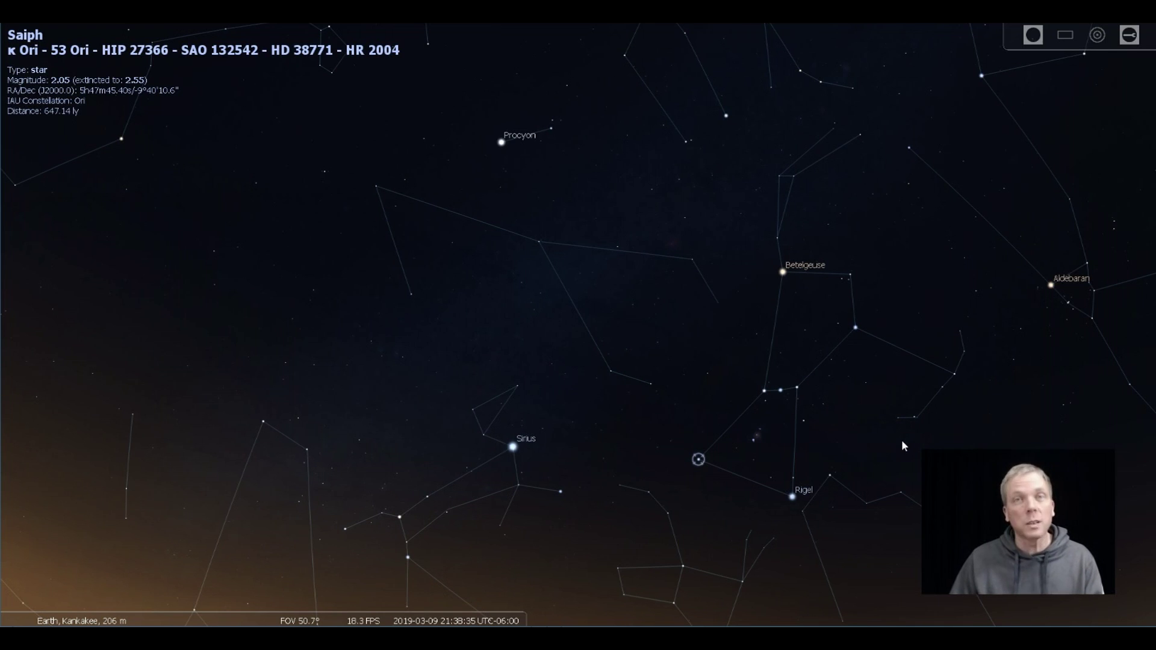
pyautogui.click(639, 416)
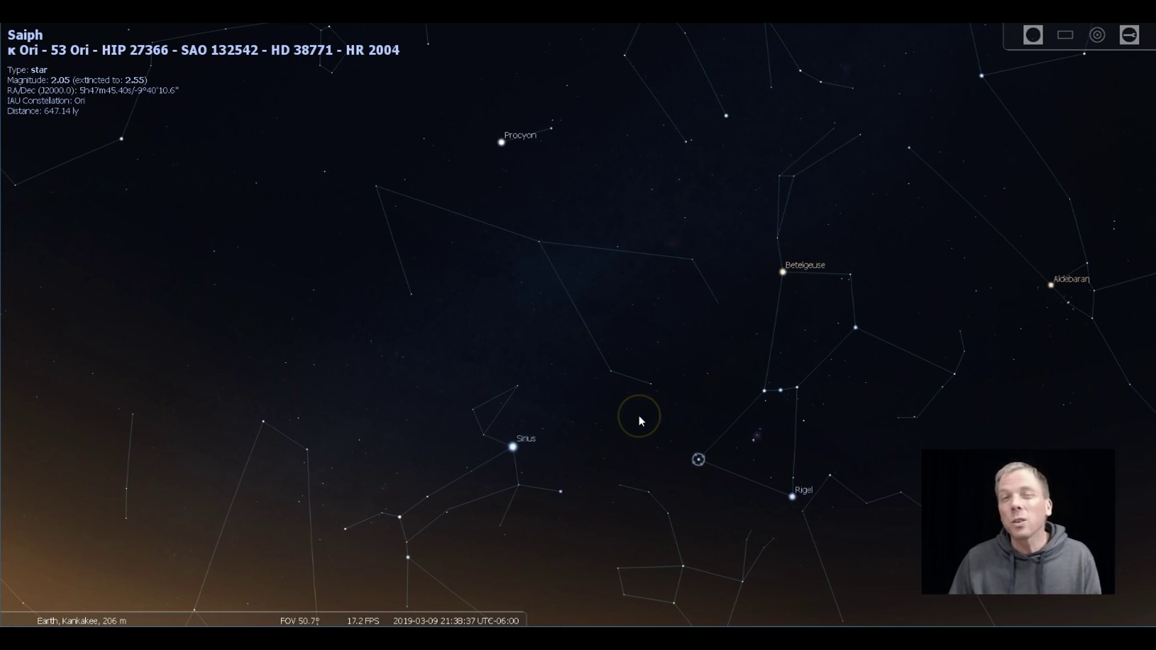
pyautogui.click(762, 524)
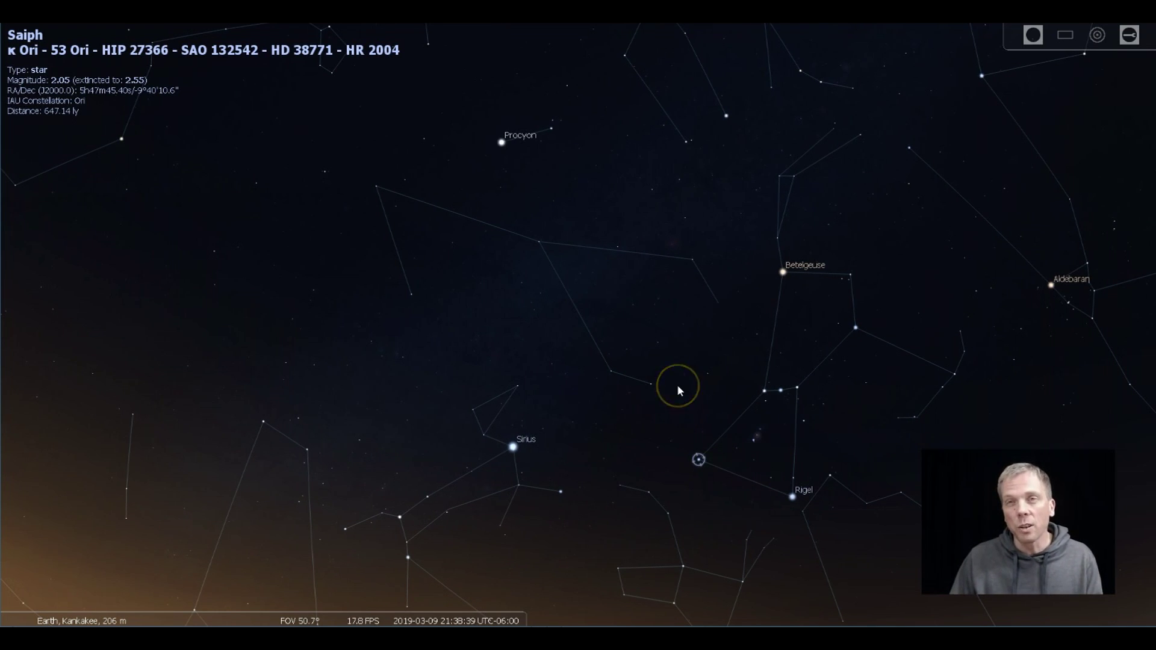
# Step: Open the ocular view on Saiph and cycle eyepieces to Binocular #4 7x50 (7.0x, 7° field)
pyautogui.click(1032, 37)
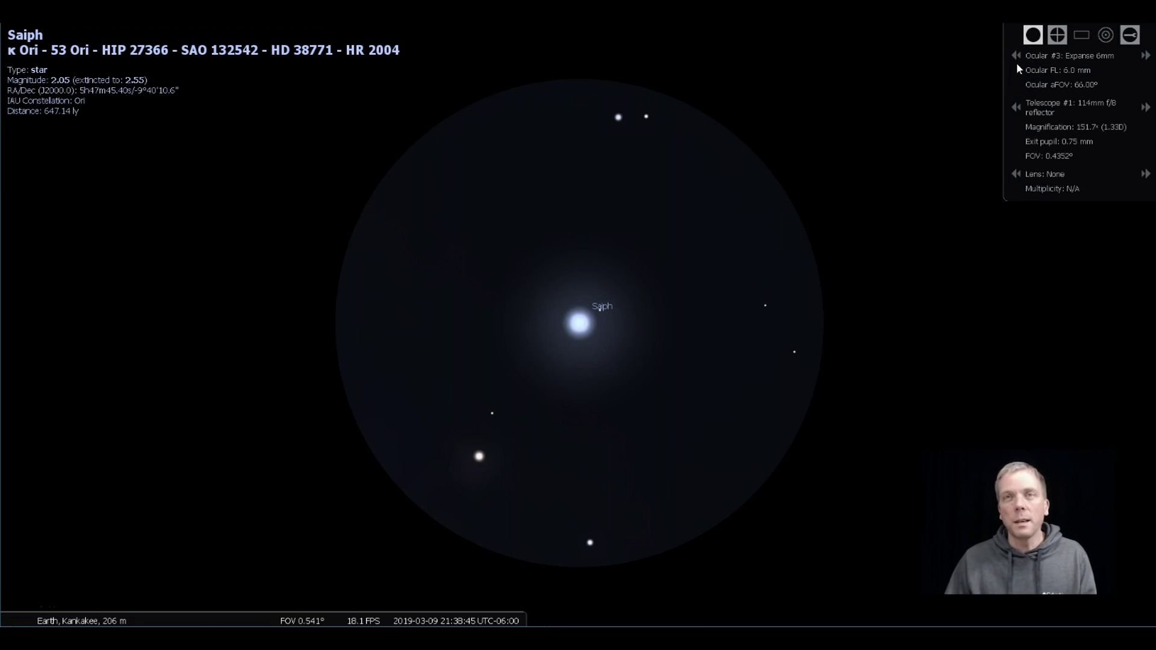
pyautogui.click(1015, 55)
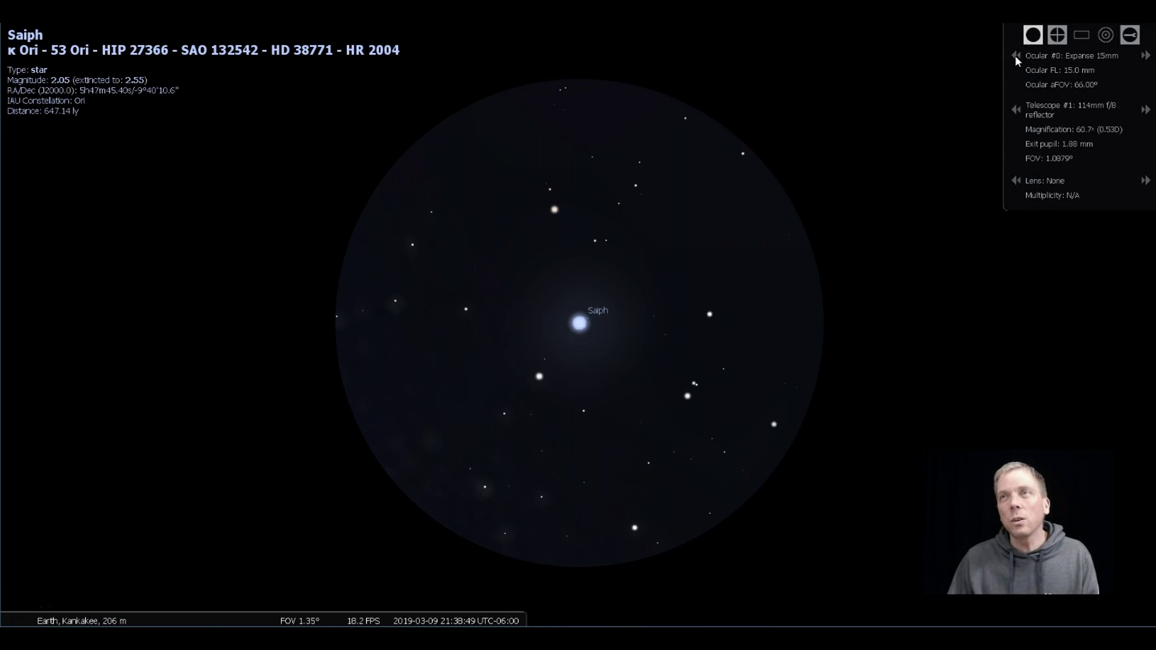
pyautogui.click(1015, 55)
pyautogui.click(1014, 55)
pyautogui.click(1016, 58)
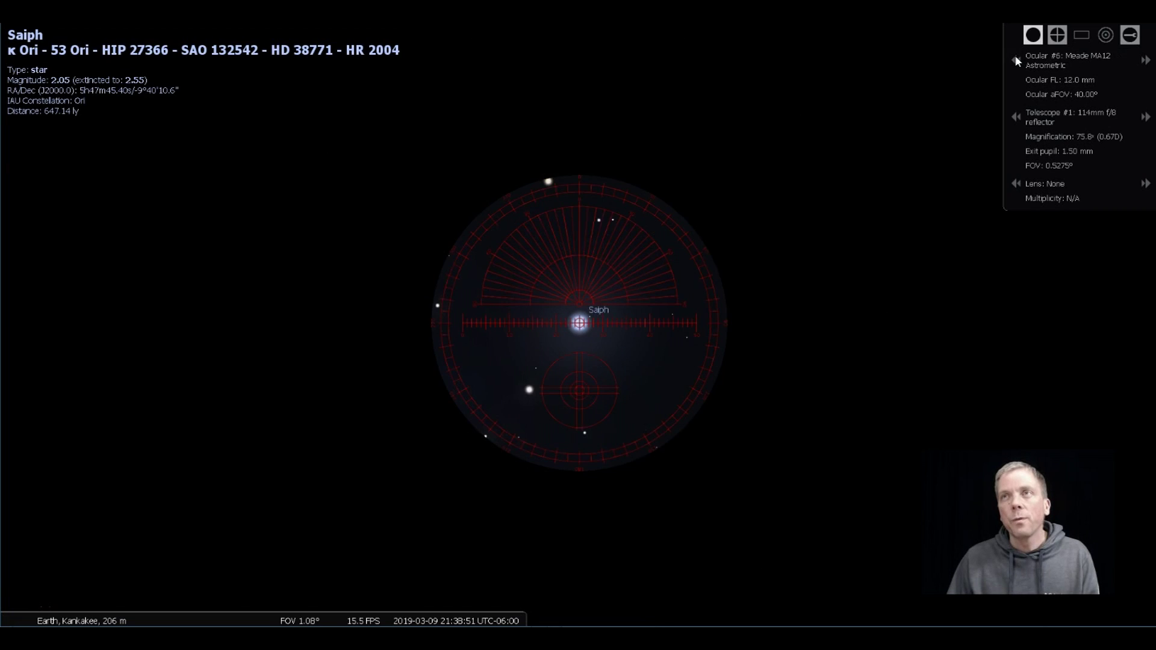
pyautogui.click(1016, 58)
pyautogui.click(1015, 58)
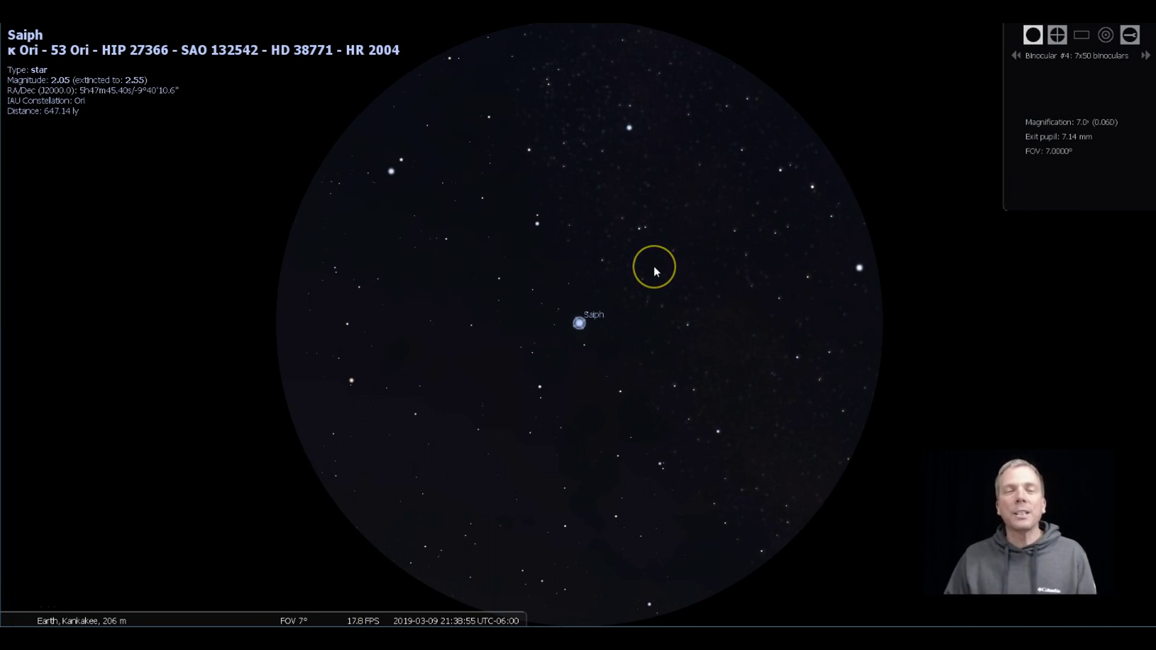
# Step: Star-hop from Saiph via HIP 27920, V696 Mon and γ Mon to β Mon, centring each
pyautogui.click(534, 147)
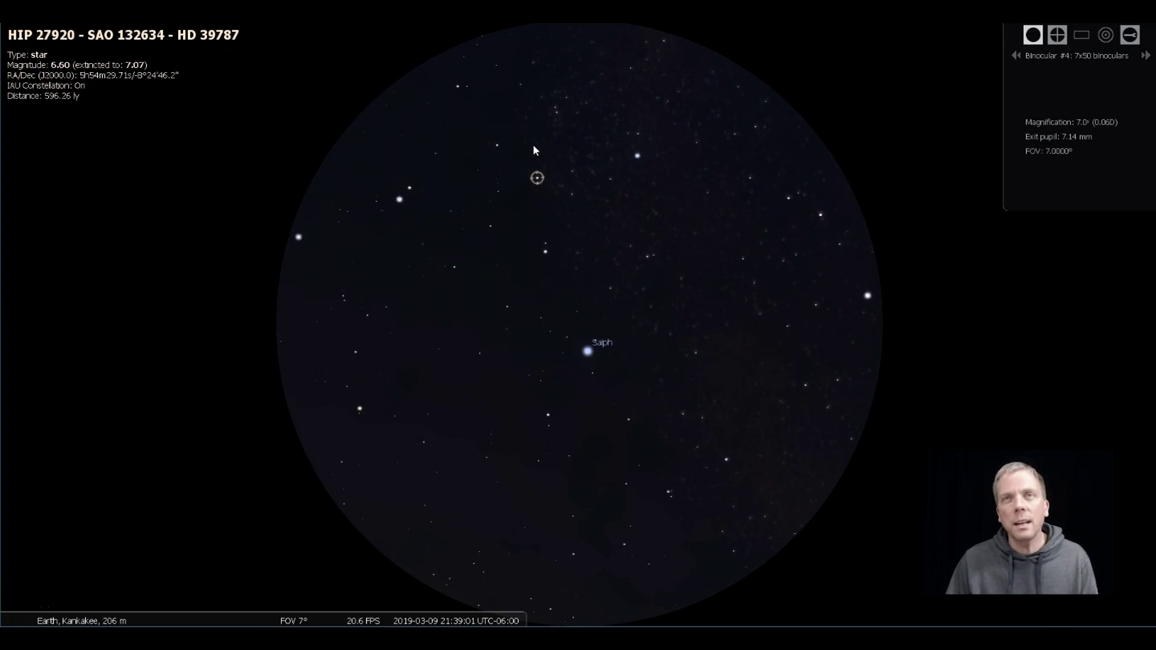
pyautogui.click(548, 258)
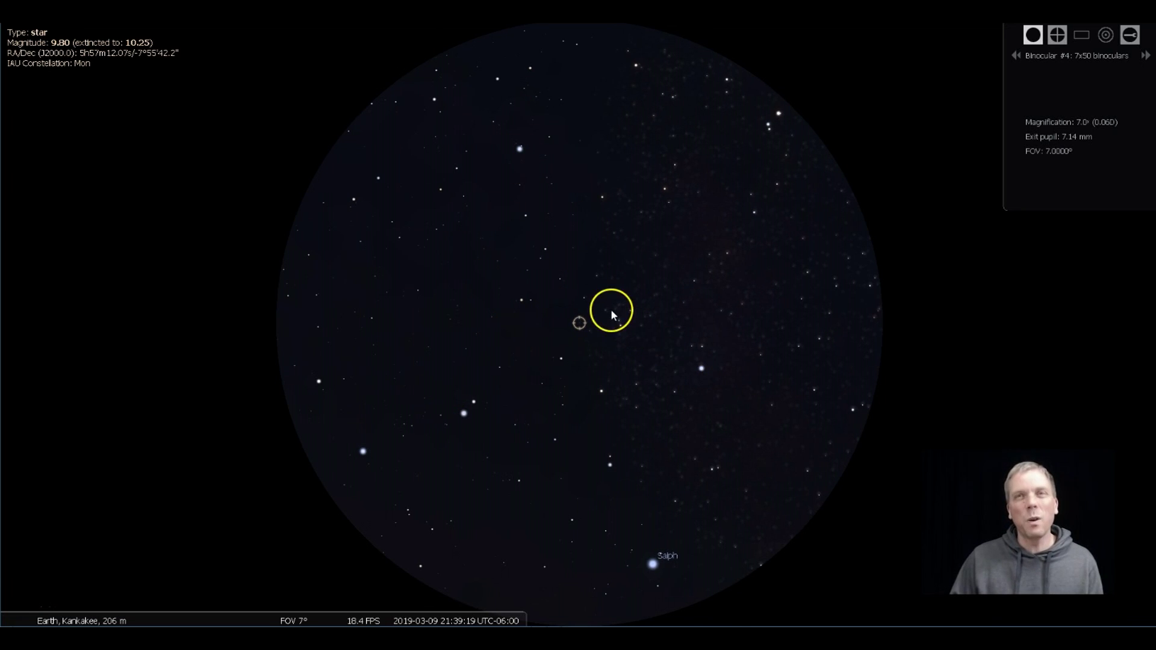
pyautogui.click(521, 150)
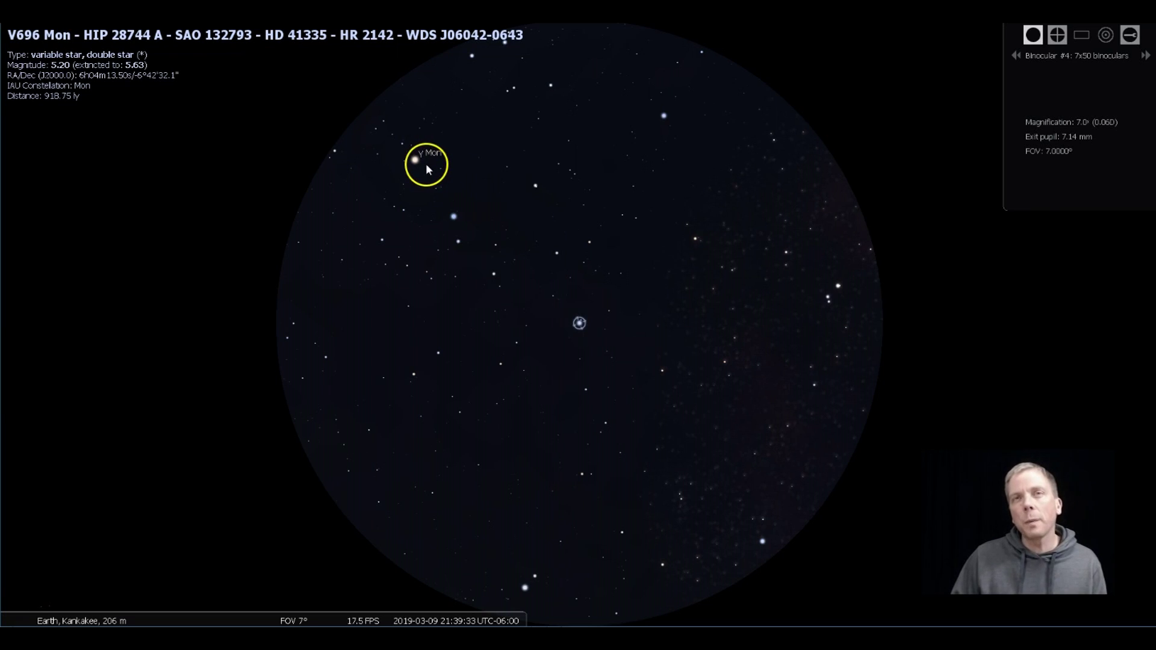
pyautogui.click(425, 172)
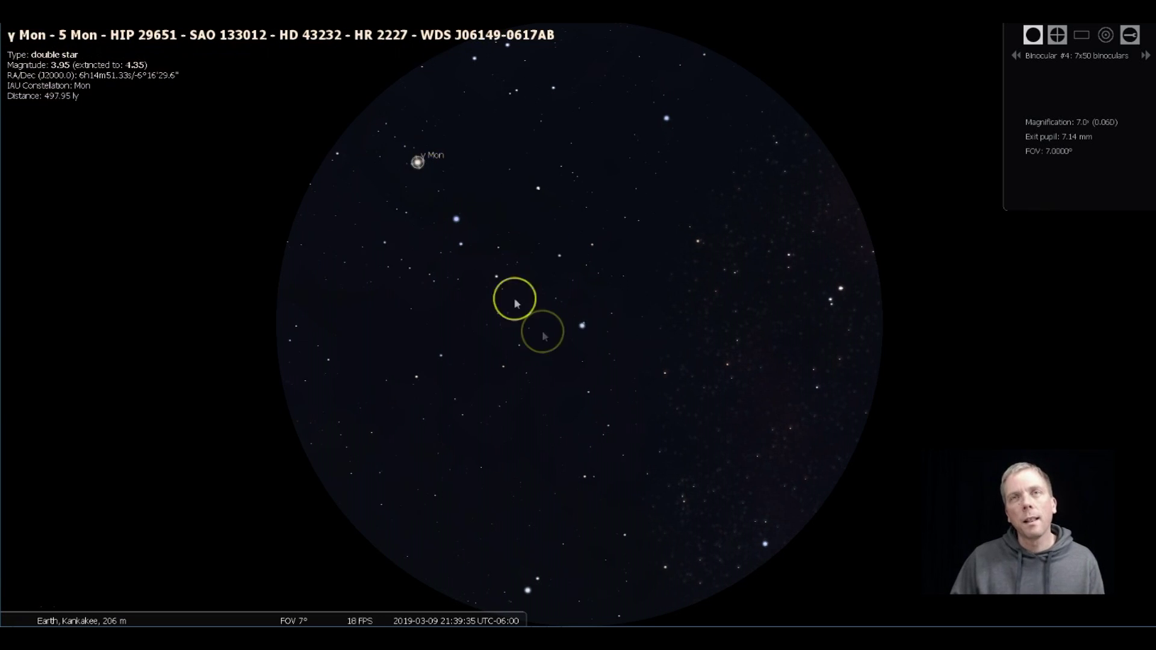
pyautogui.press('space')
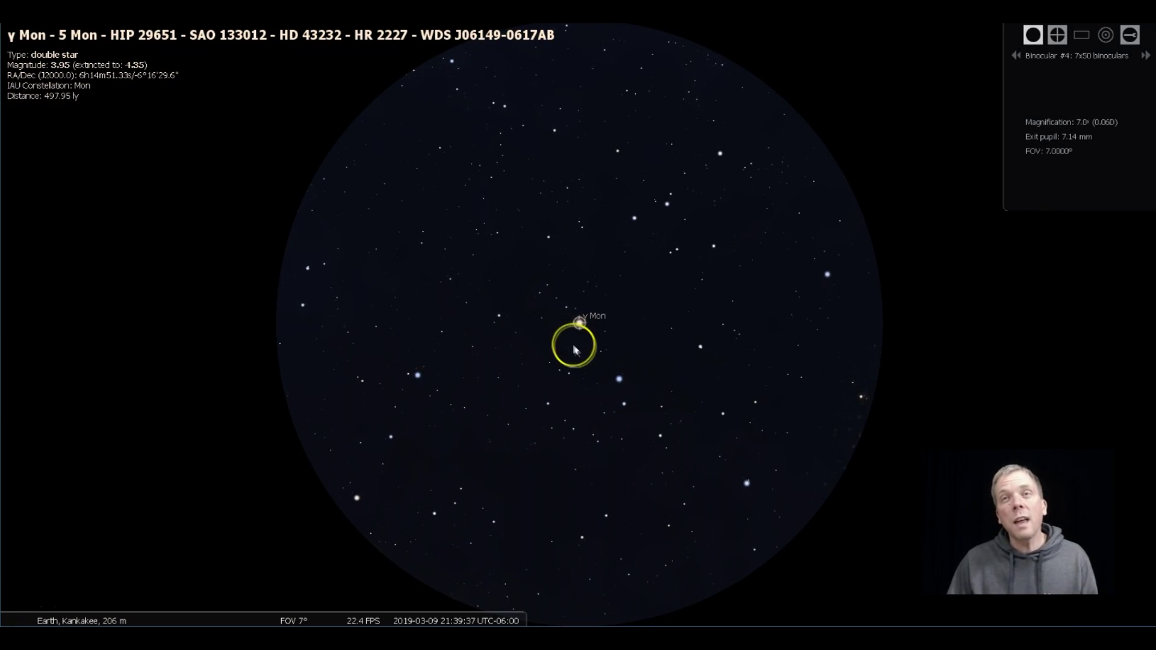
pyautogui.click(539, 295)
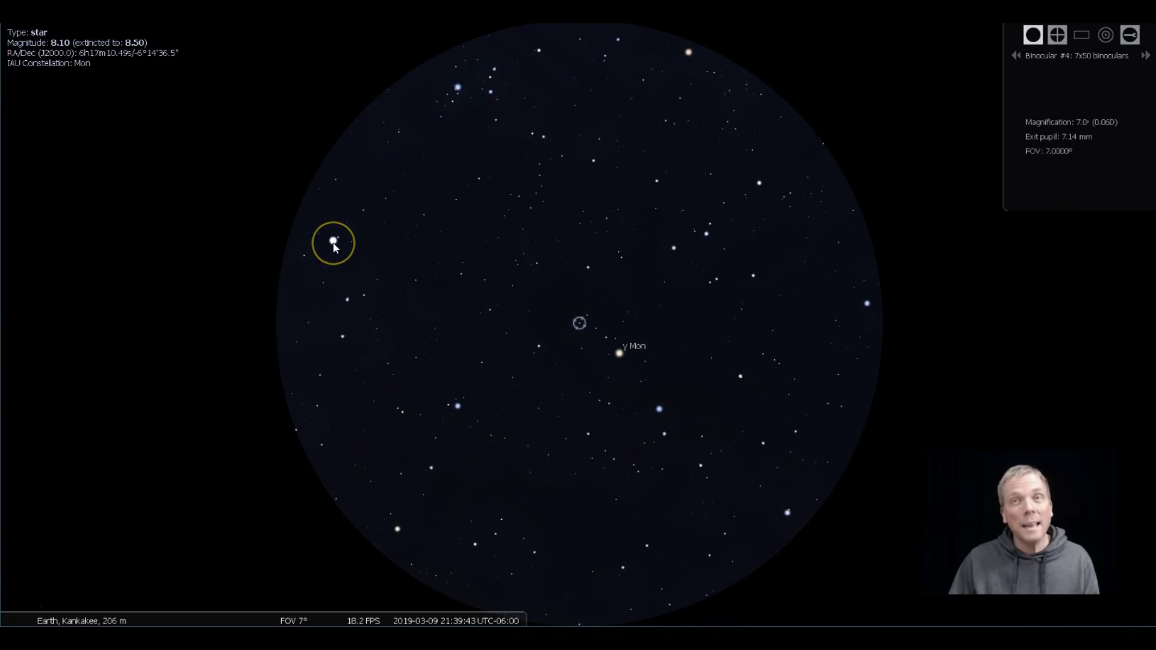
pyautogui.click(334, 241)
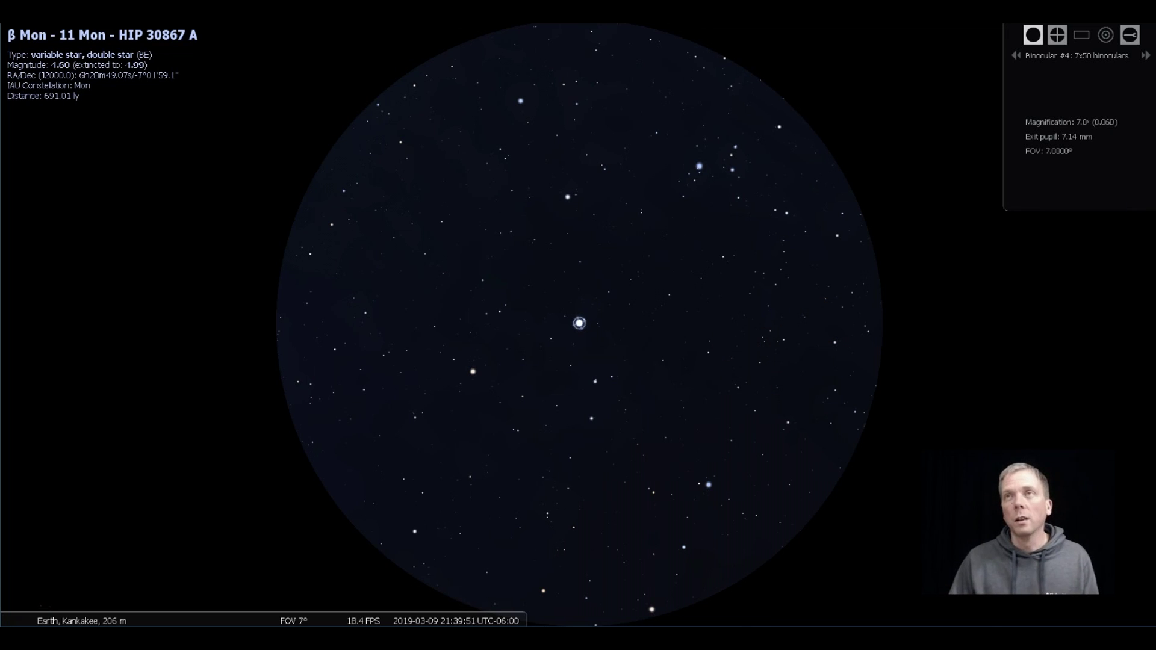
# Step: Switch to the 6 mm telescope eyepiece (151.7x) and set star scales to 0.20 absolute, 0.35 relative
pyautogui.click(1032, 36)
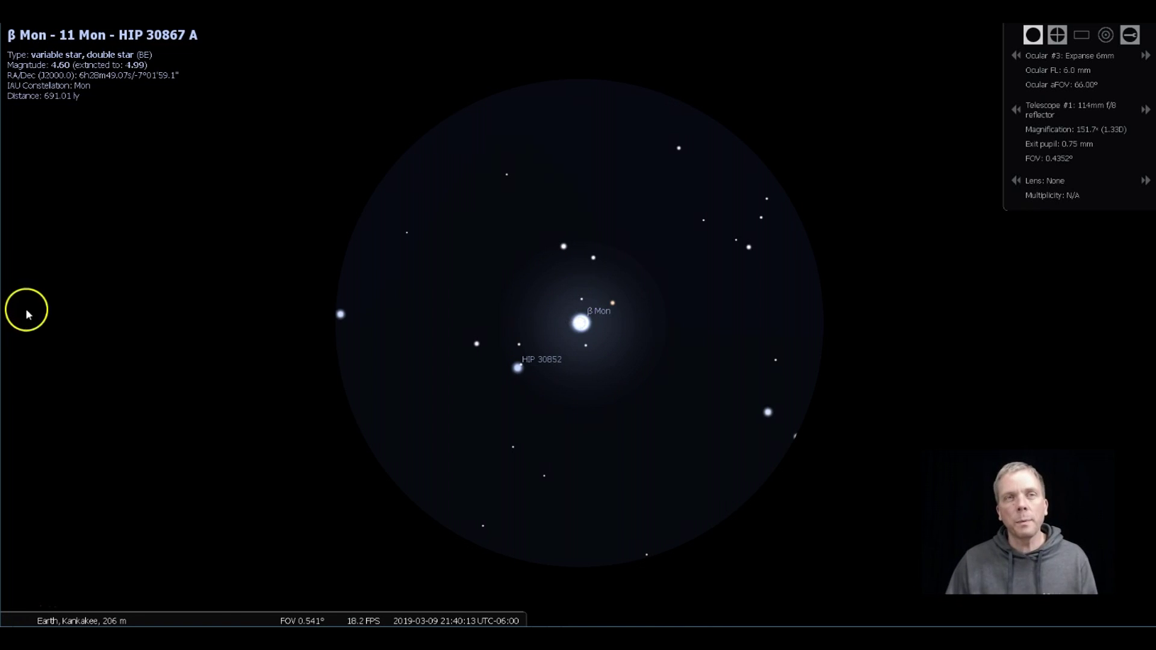
pyautogui.click(27, 414)
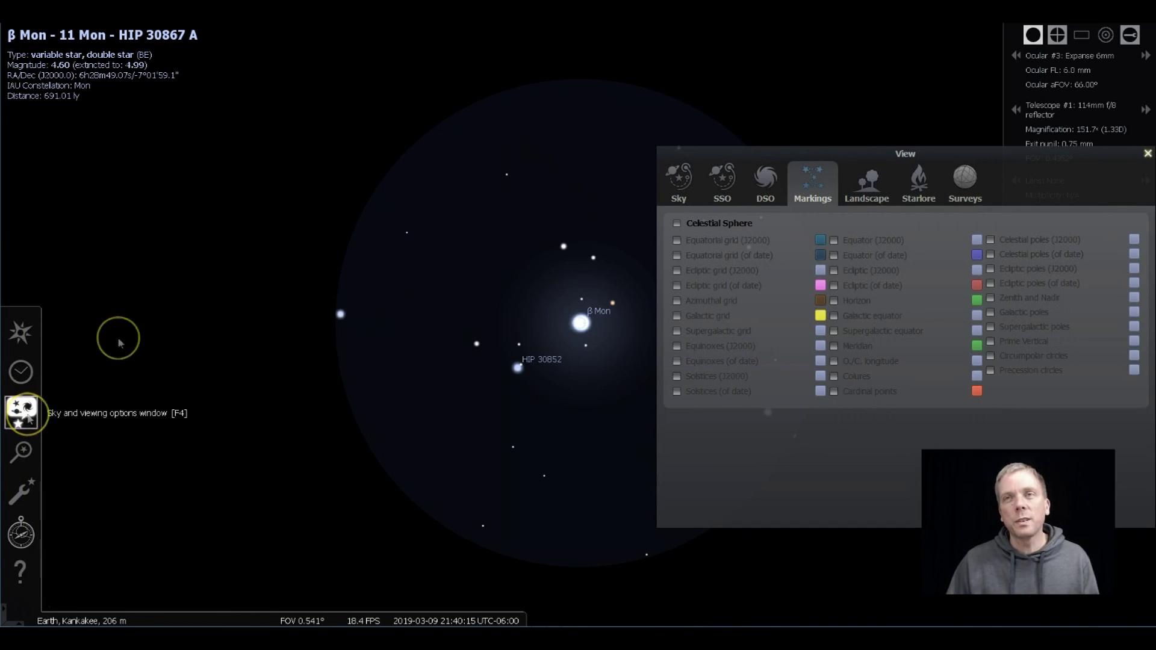
pyautogui.click(680, 198)
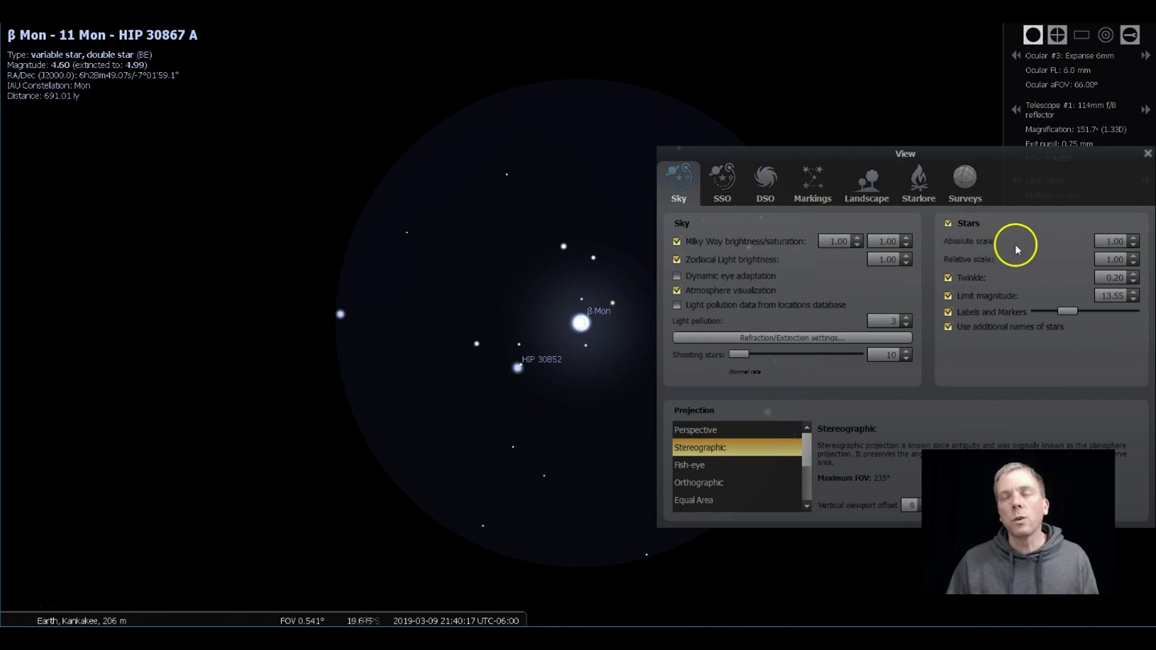
pyautogui.click(1134, 246)
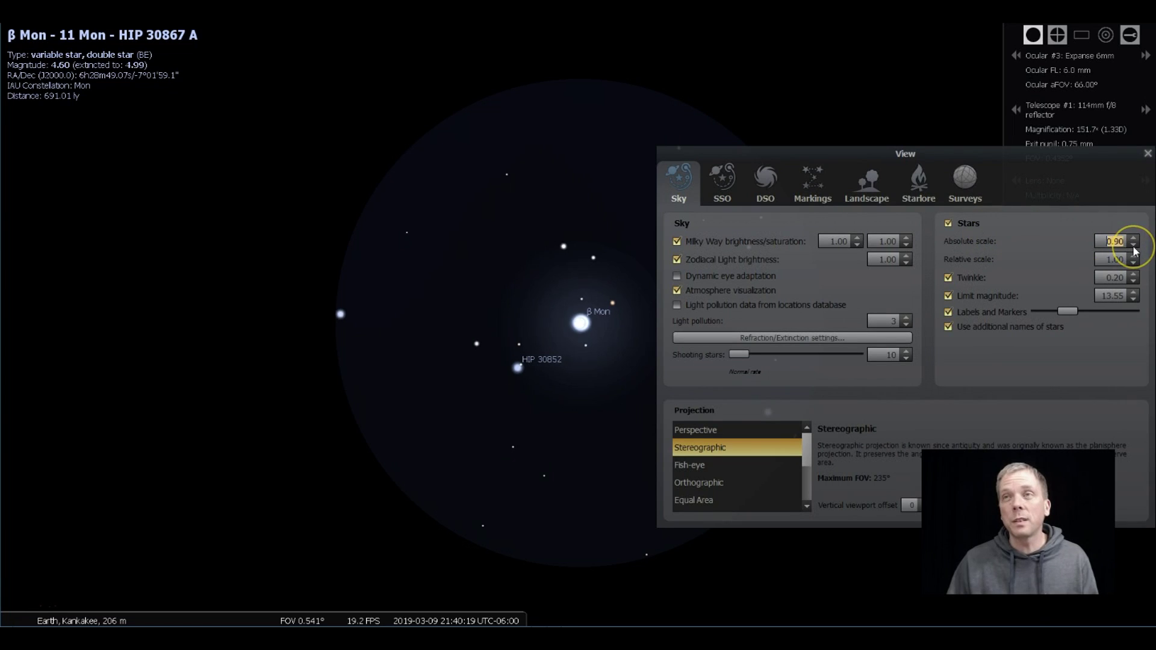
pyautogui.click(1134, 245)
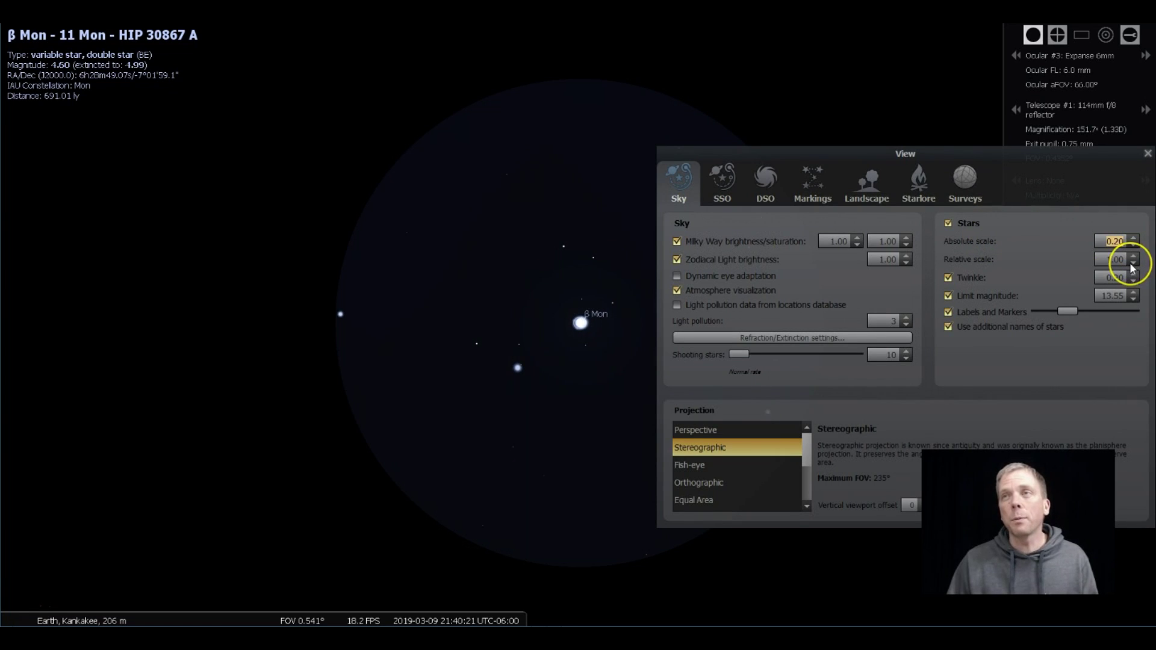
pyautogui.click(1134, 263)
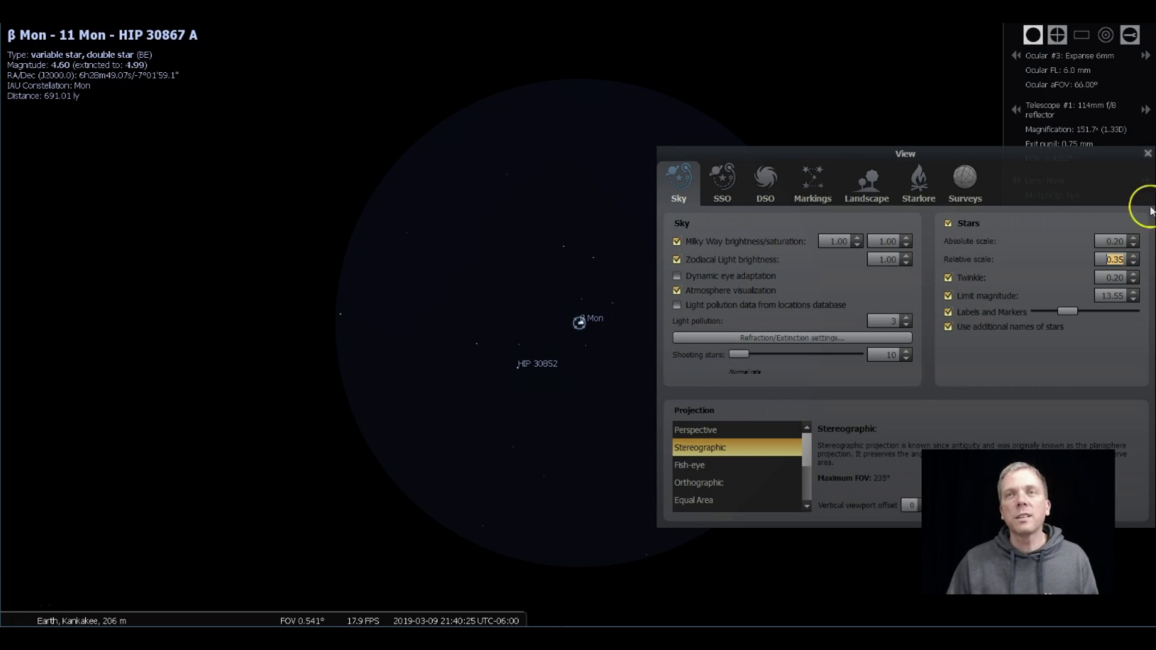
pyautogui.click(1148, 154)
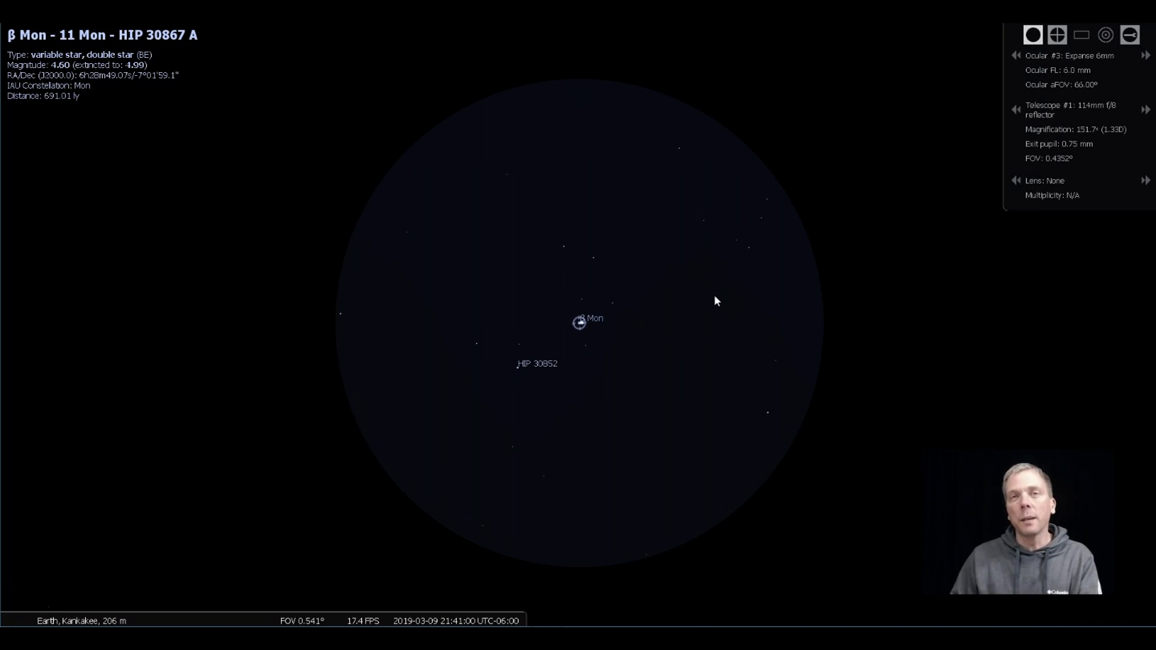
pyautogui.click(1147, 181)
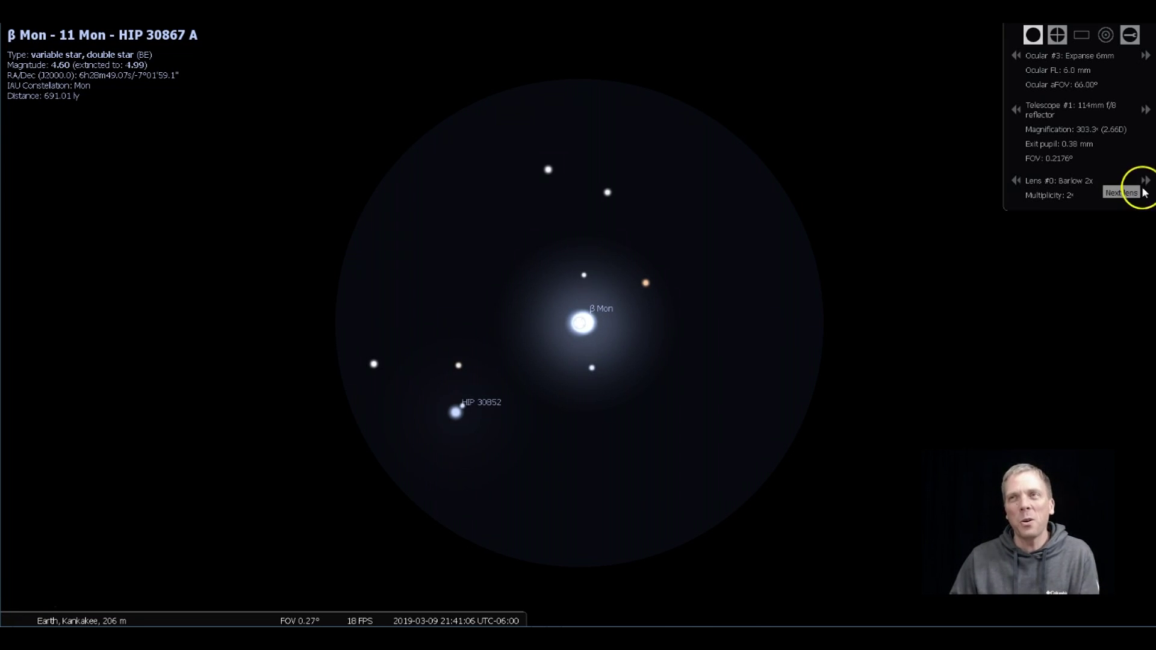
# Step: Add the 3x Barlow (455x), set star scales to 0.20 absolute and 0.25 relative, then deselect β Mon
pyautogui.click(1146, 182)
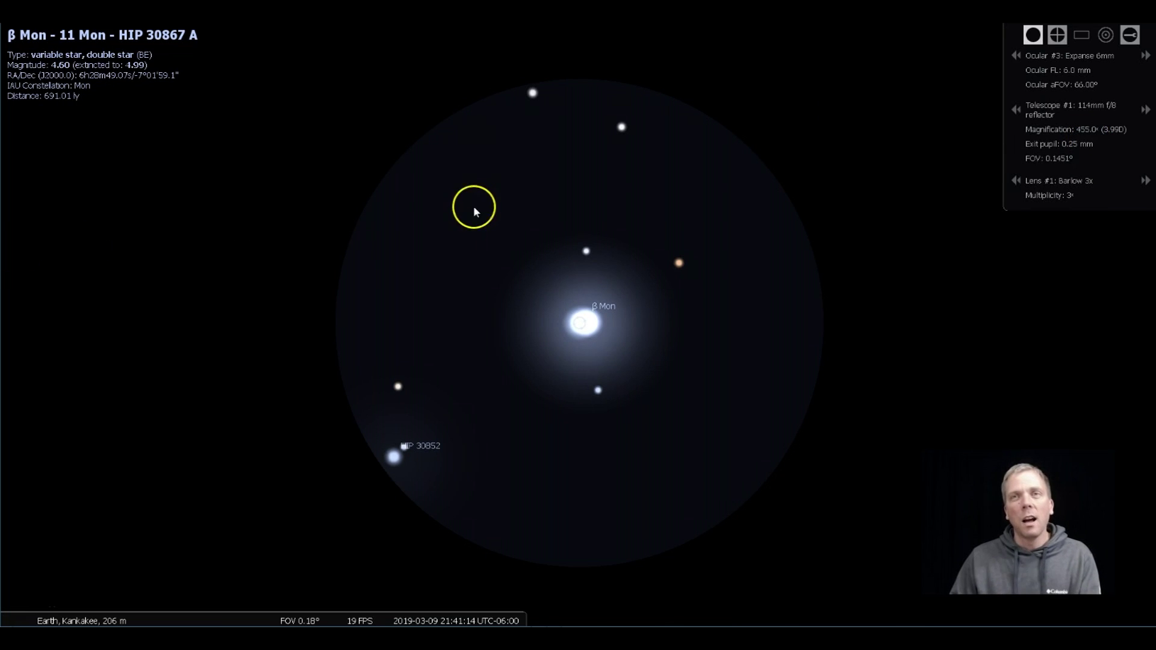
pyautogui.click(22, 414)
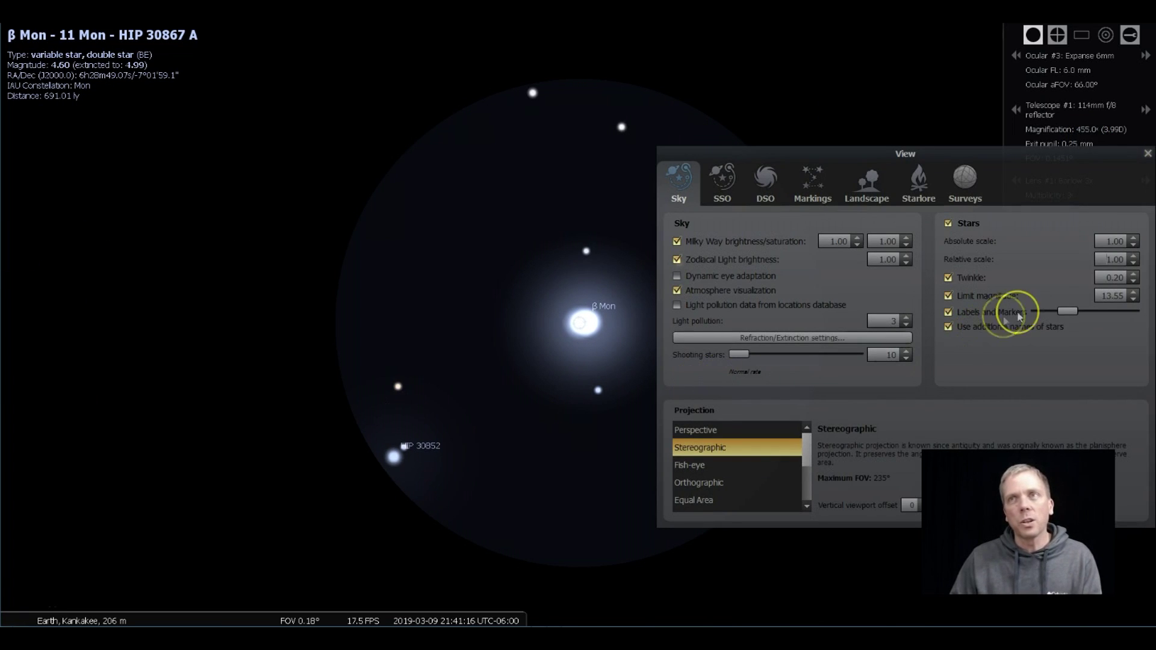
pyautogui.click(1134, 246)
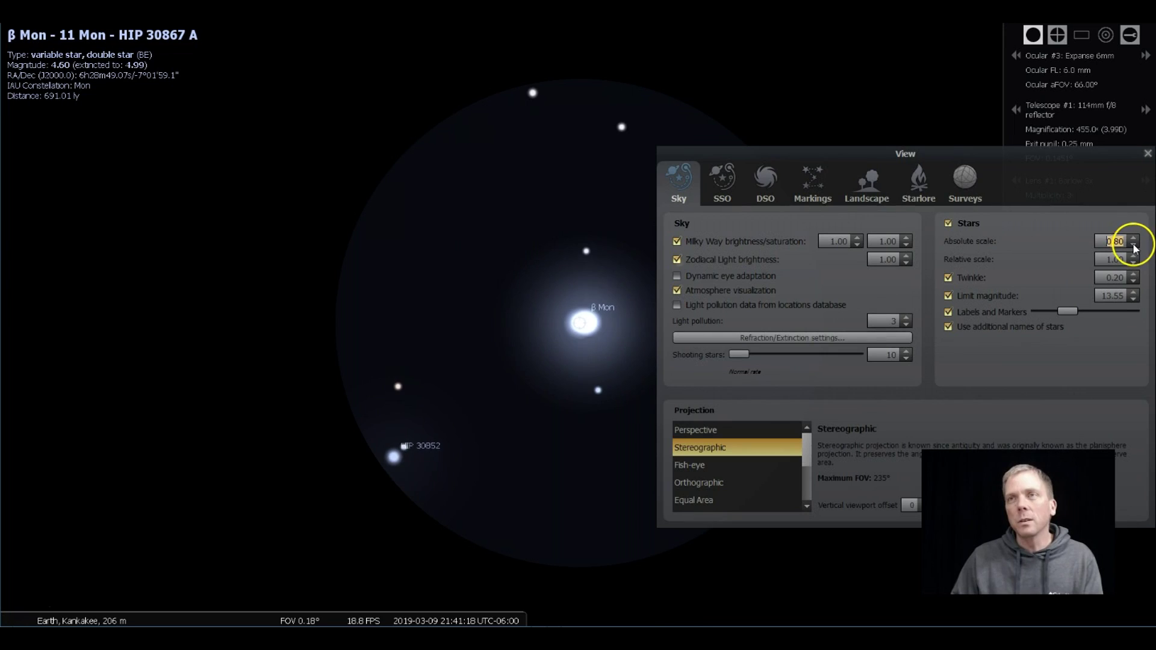
pyautogui.click(1134, 246)
pyautogui.click(1134, 263)
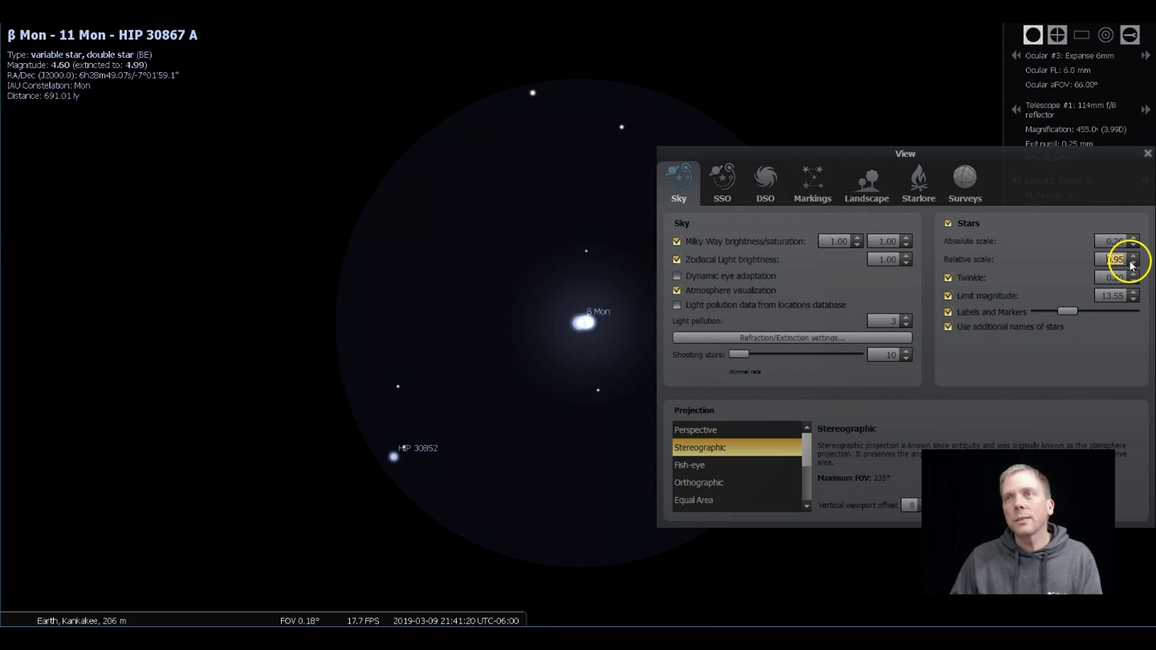
pyautogui.click(1135, 264)
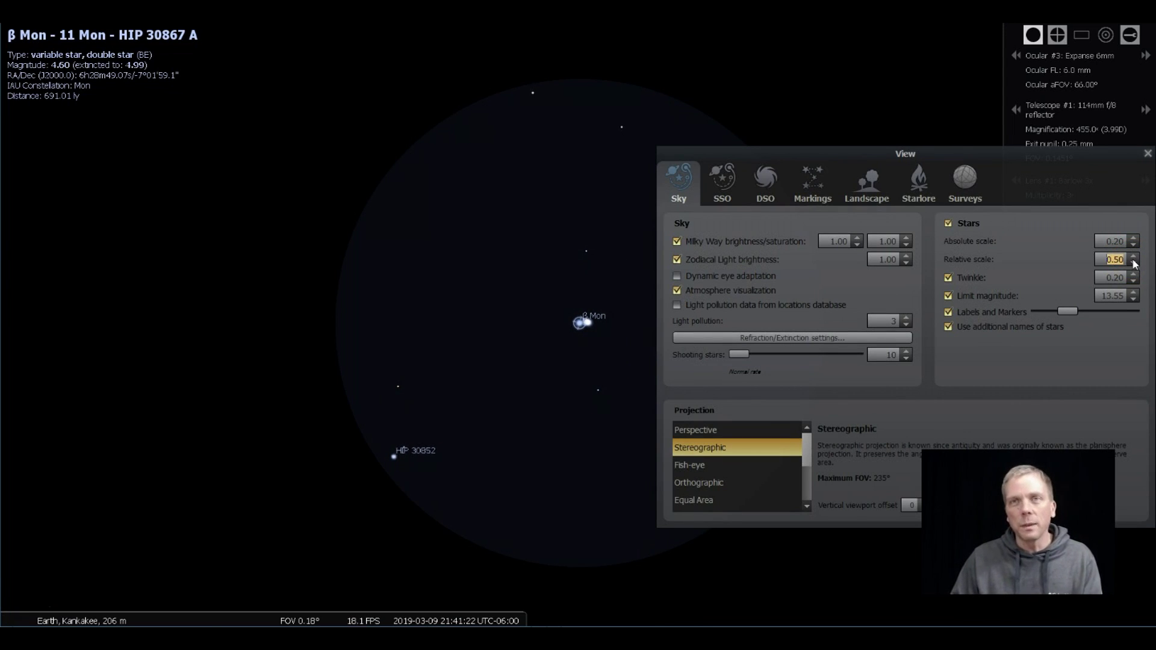
pyautogui.click(1135, 263)
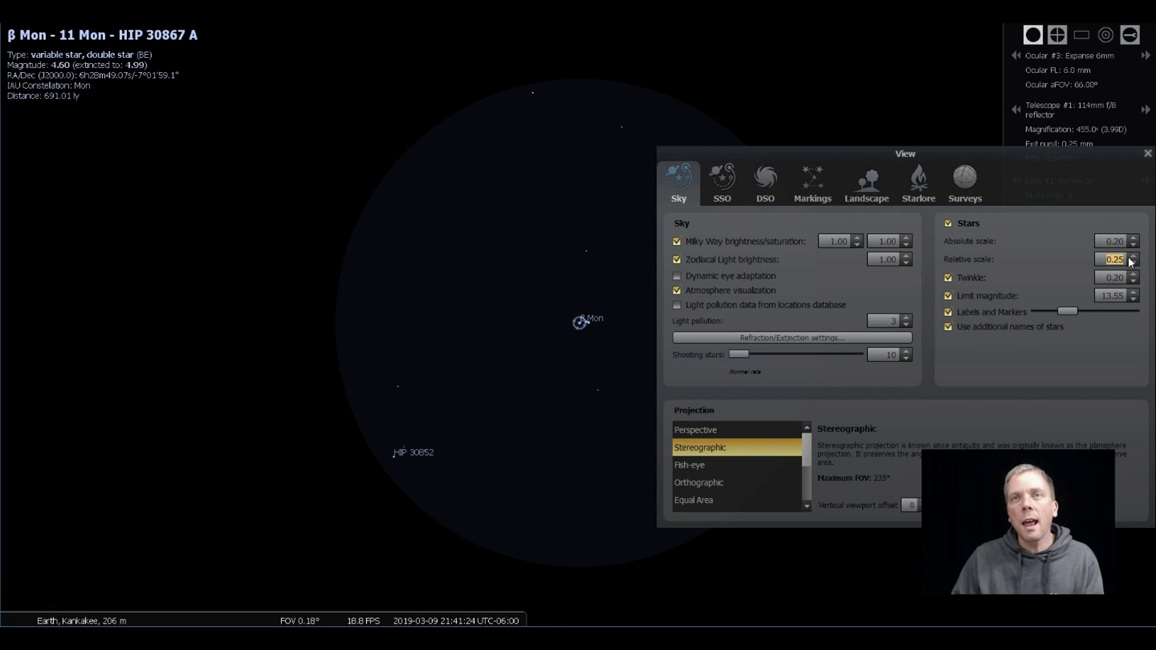
pyautogui.click(1135, 263)
pyautogui.click(1135, 263)
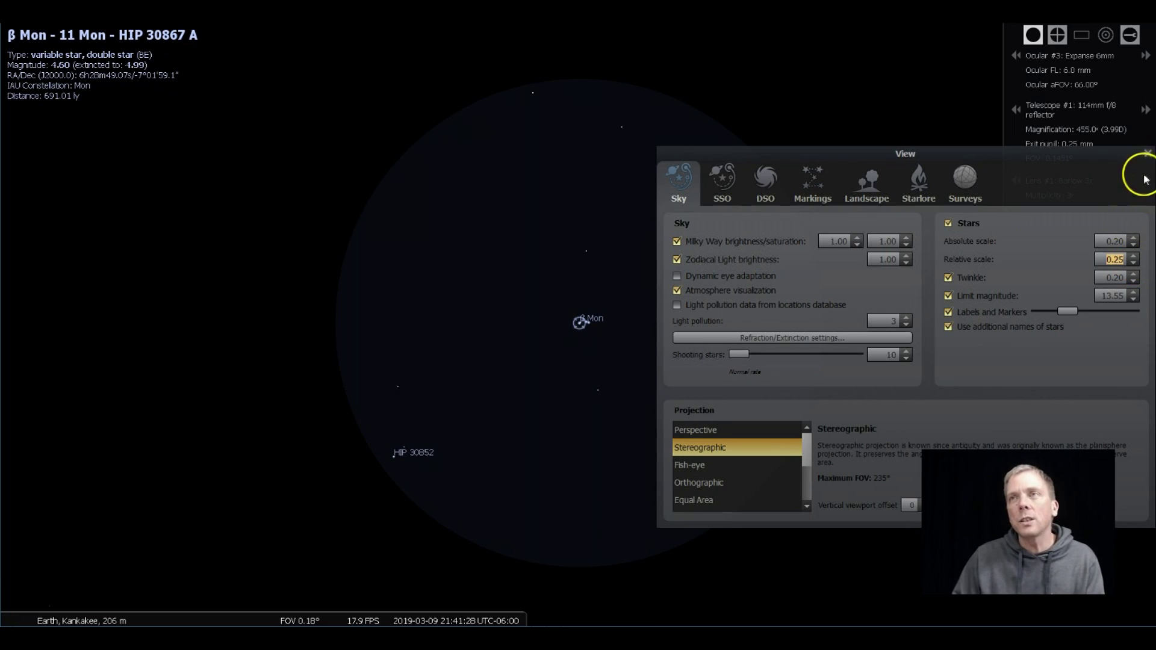
pyautogui.click(1148, 154)
pyautogui.rightClick(627, 319)
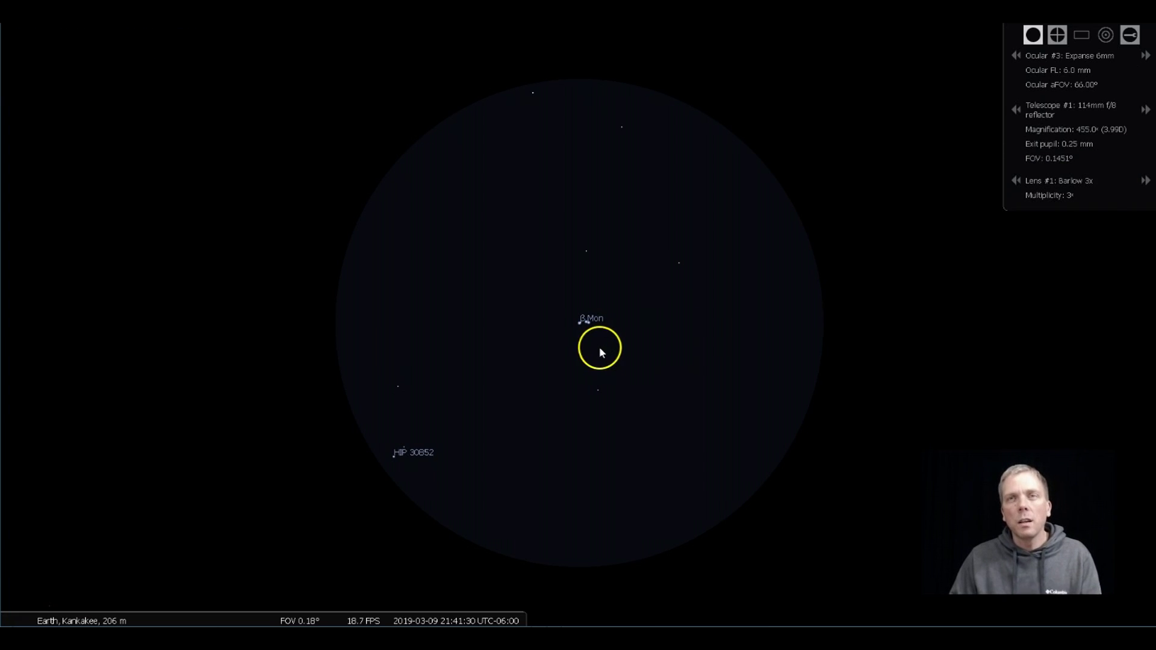
# Step: Cycle through β Mon's components B and A, ending on HIP 30867 C (magnitude 5.30)
pyautogui.click(580, 309)
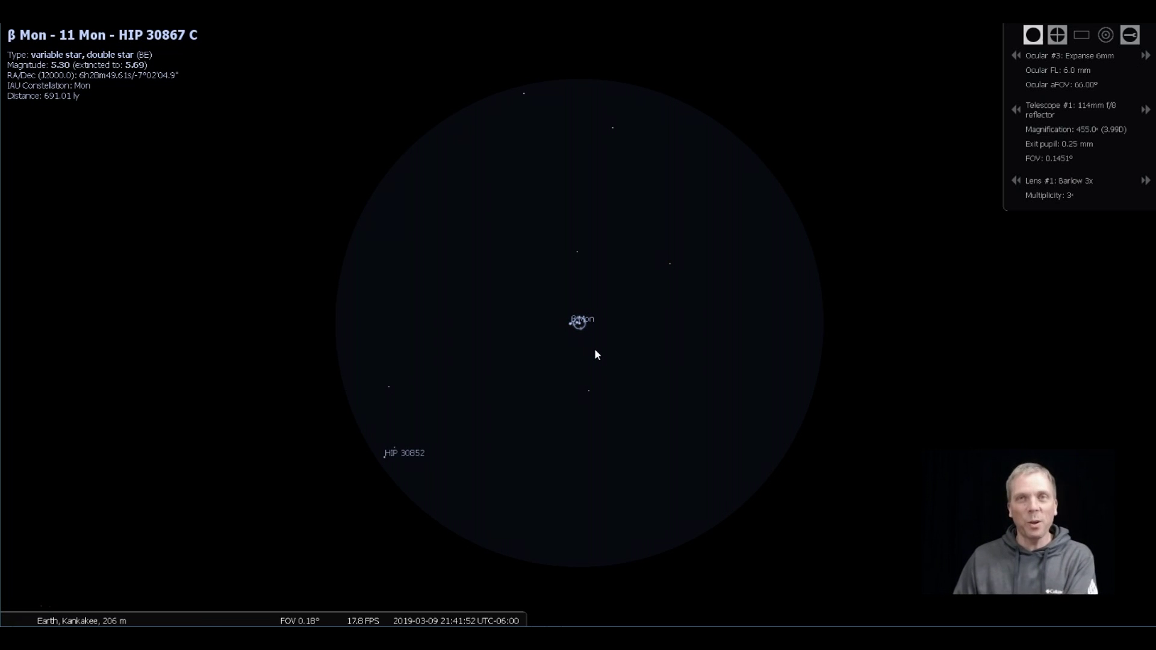
pyautogui.click(575, 323)
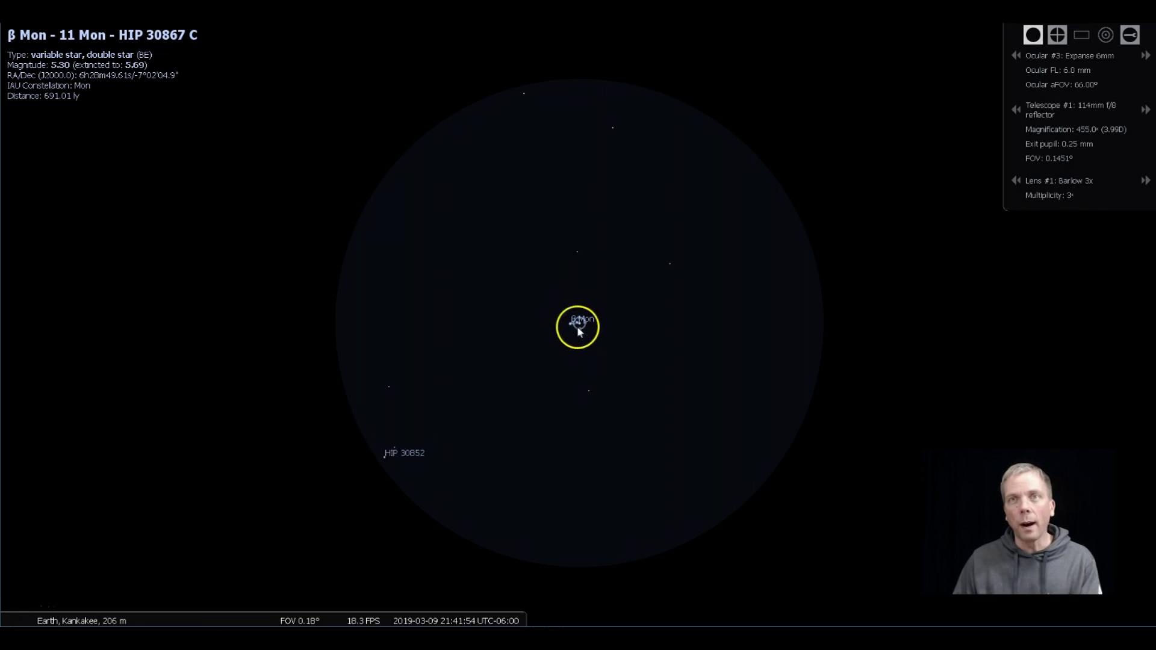
pyautogui.click(574, 323)
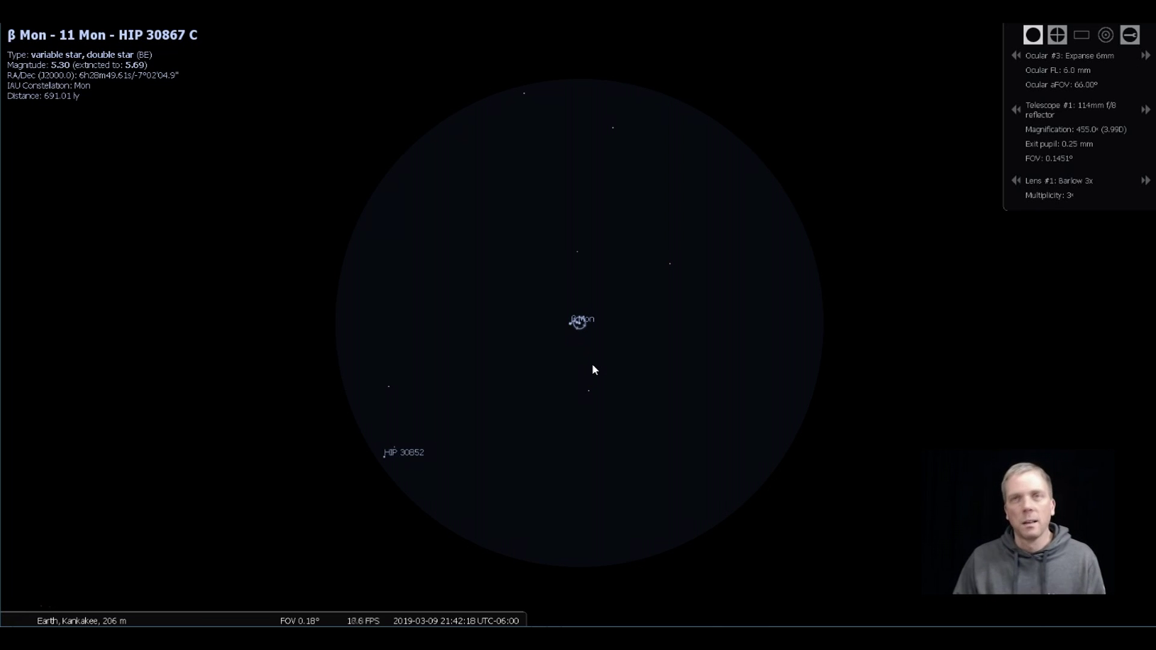
pyautogui.click(699, 437)
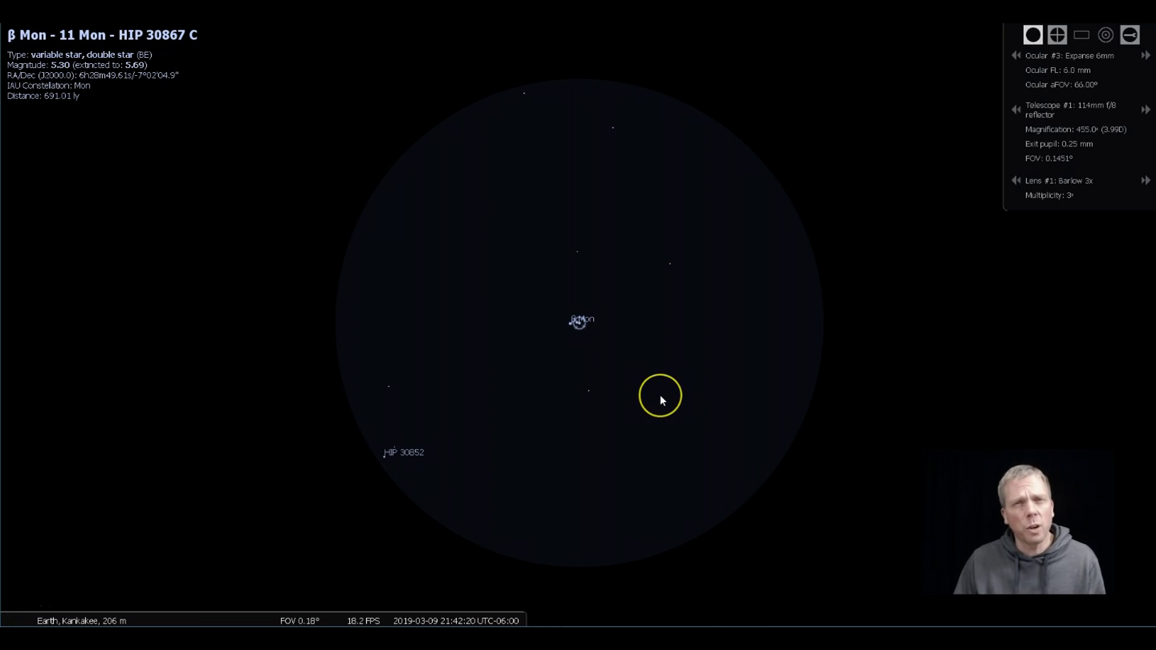
pyautogui.click(601, 346)
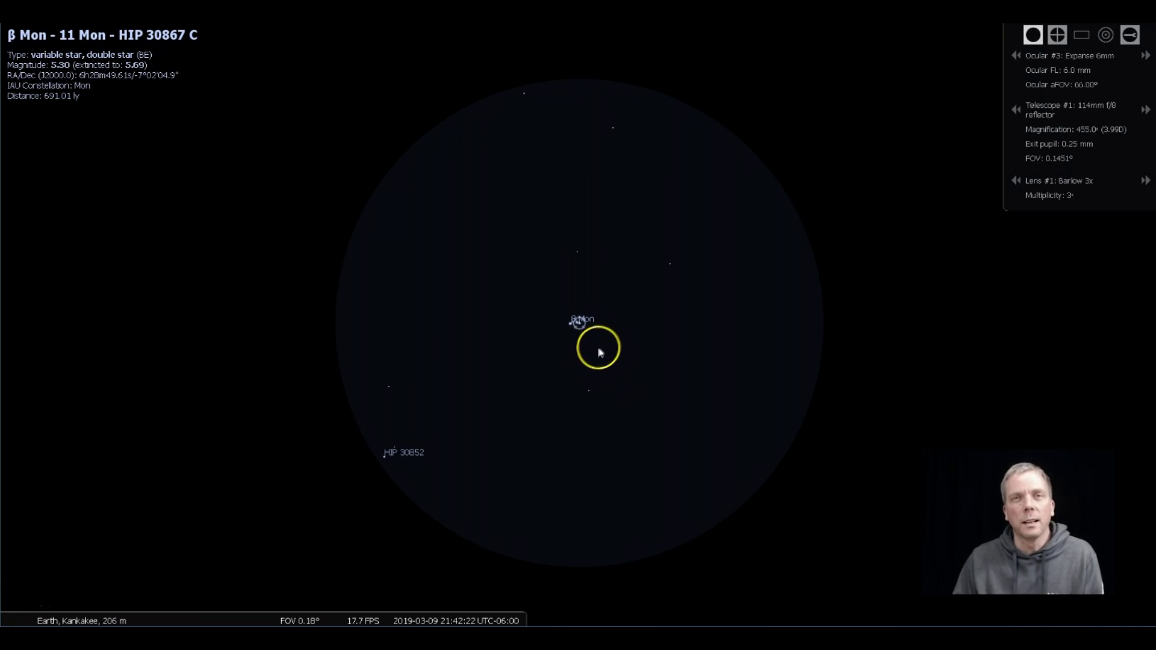
pyautogui.click(587, 335)
pyautogui.click(566, 390)
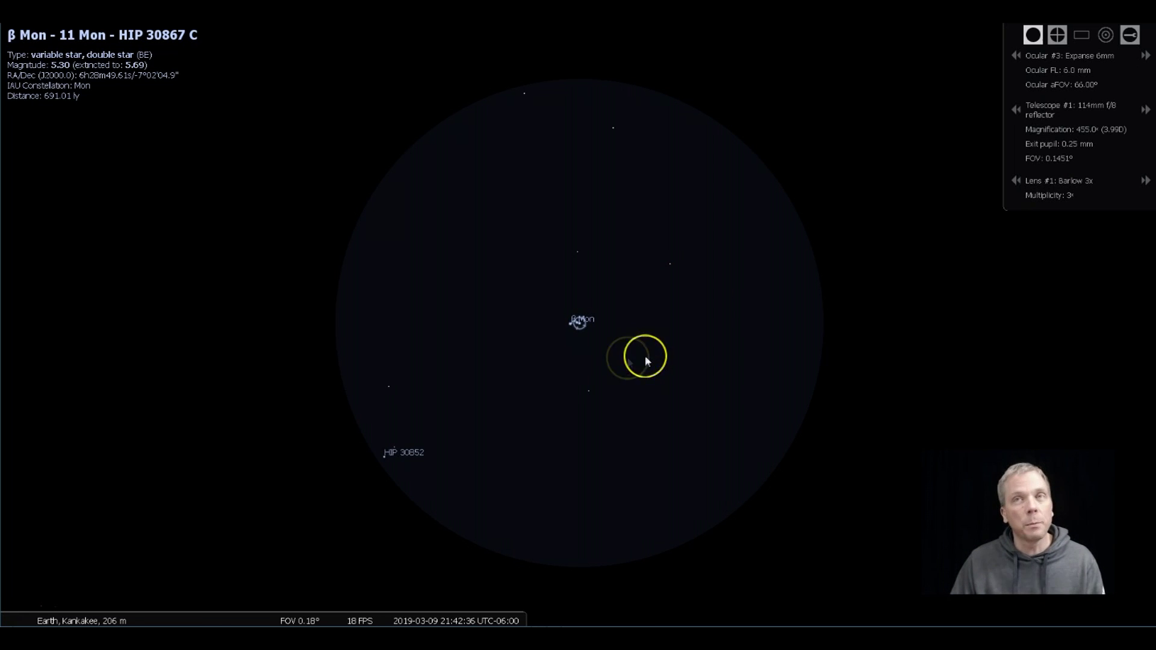
# Step: Select β Mon's components HIP 30867 A, B and C, finishing on B (magnitude 5.00, 691.91 ly)
pyautogui.click(601, 380)
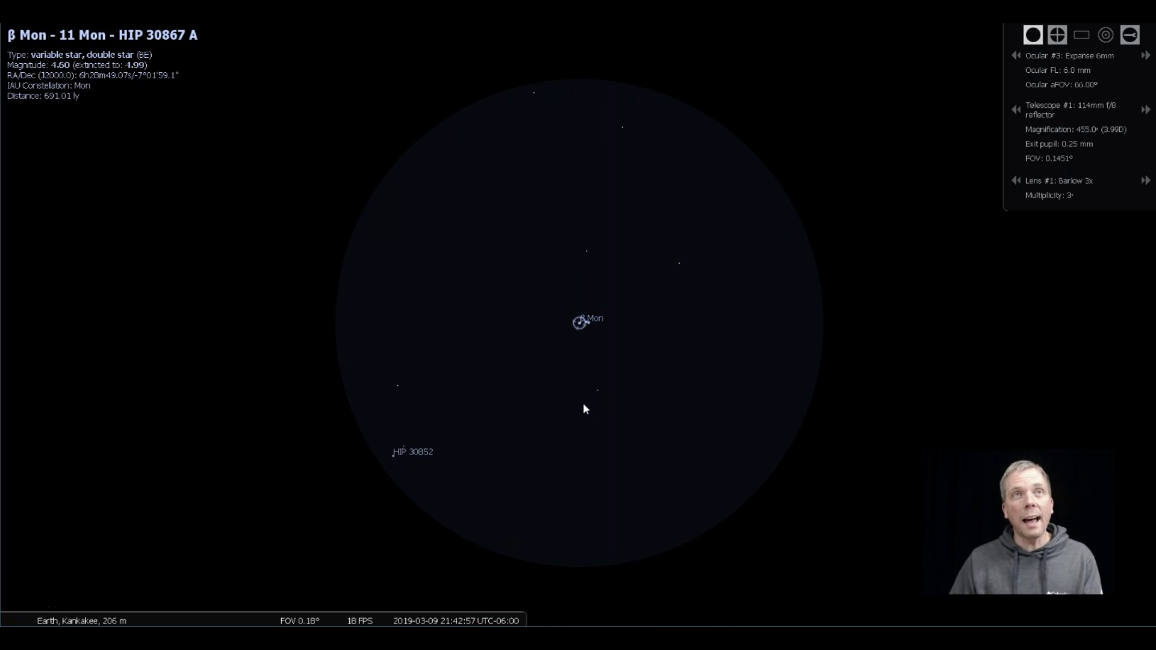
pyautogui.click(586, 323)
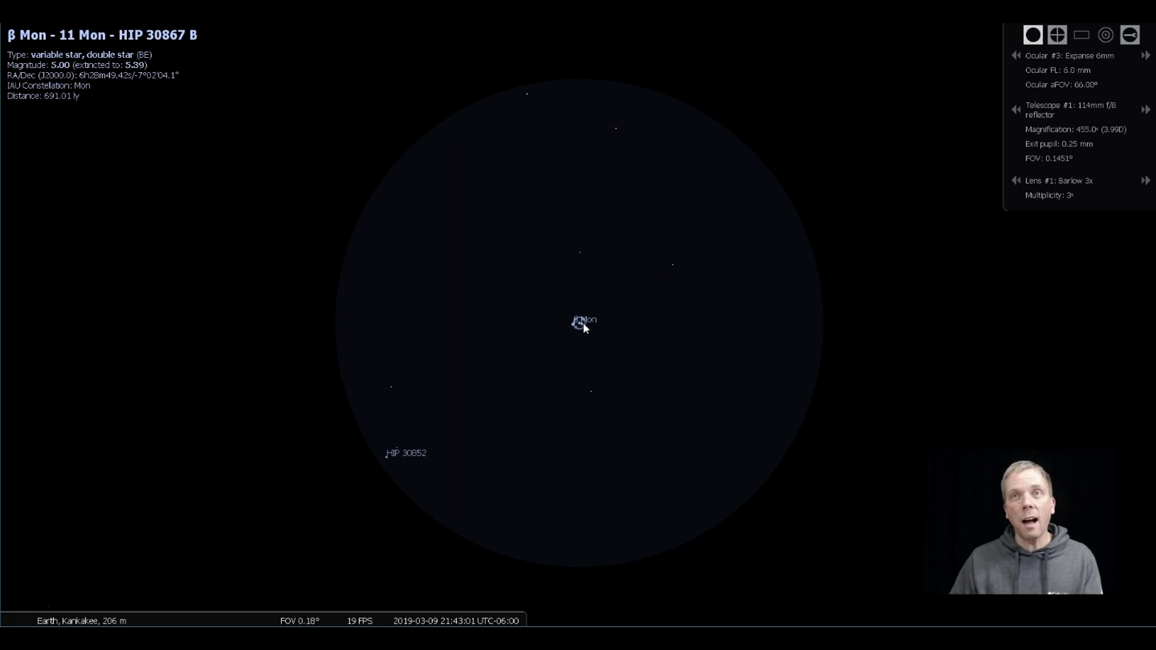
pyautogui.click(594, 339)
pyautogui.click(641, 373)
pyautogui.click(683, 401)
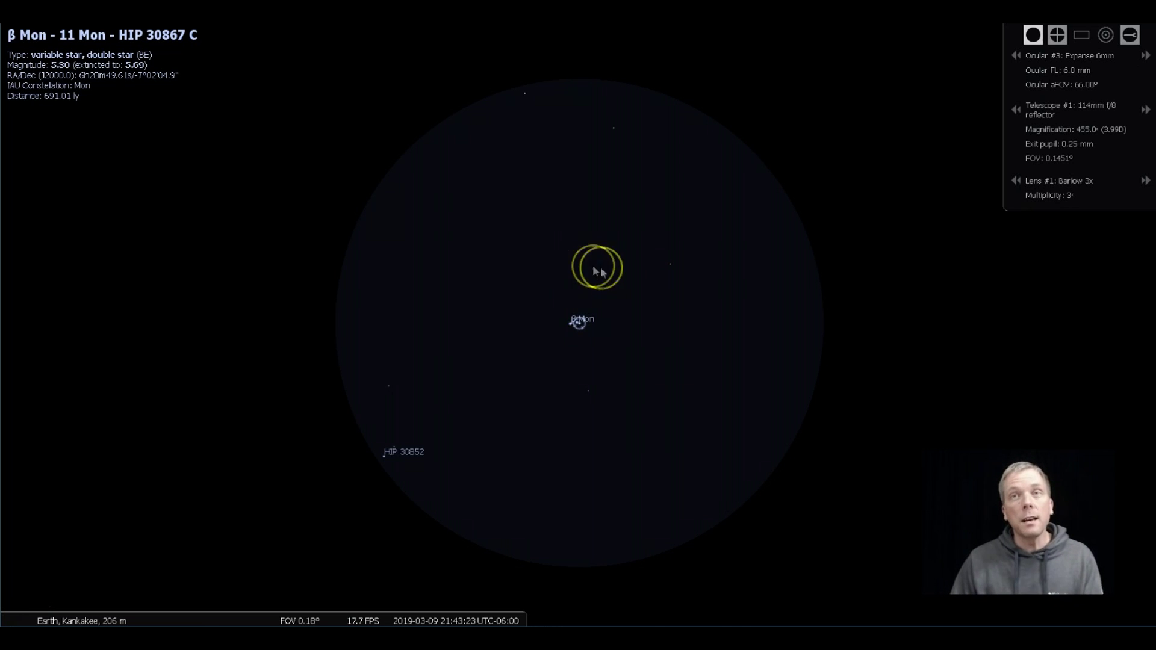
pyautogui.click(574, 324)
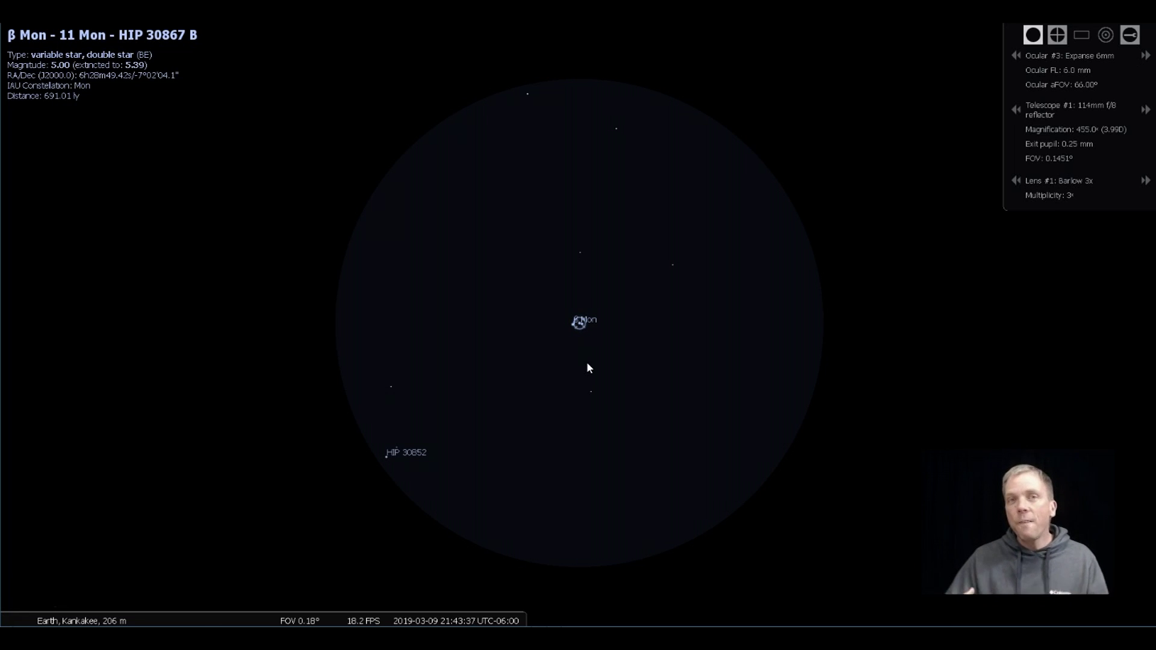
pyautogui.click(601, 329)
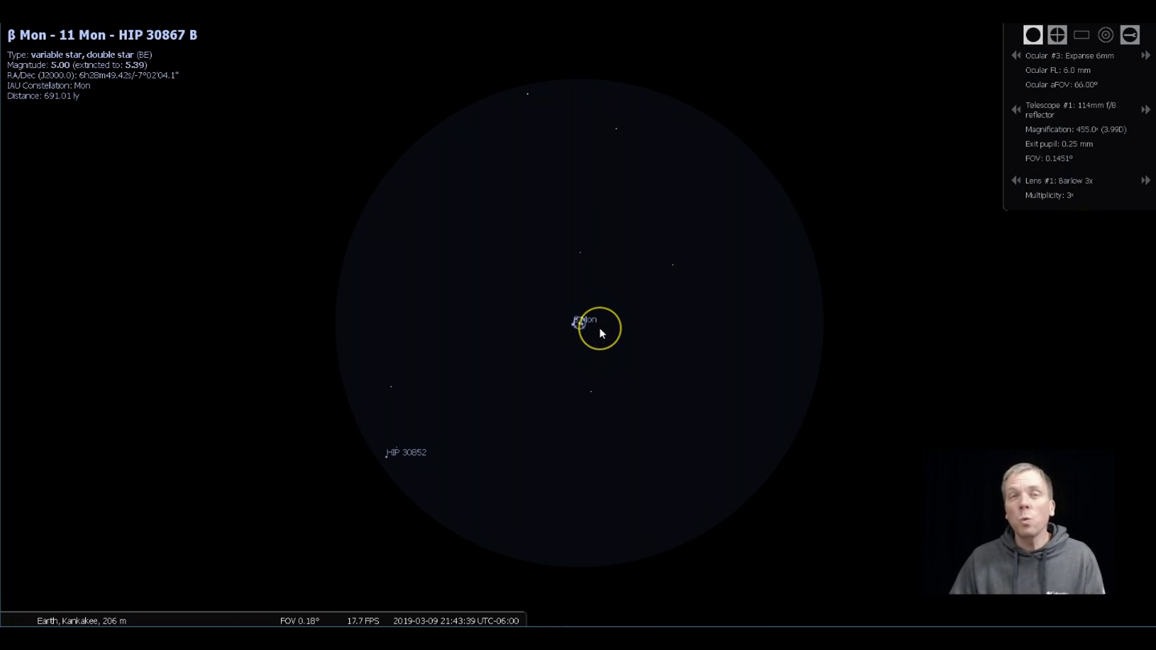